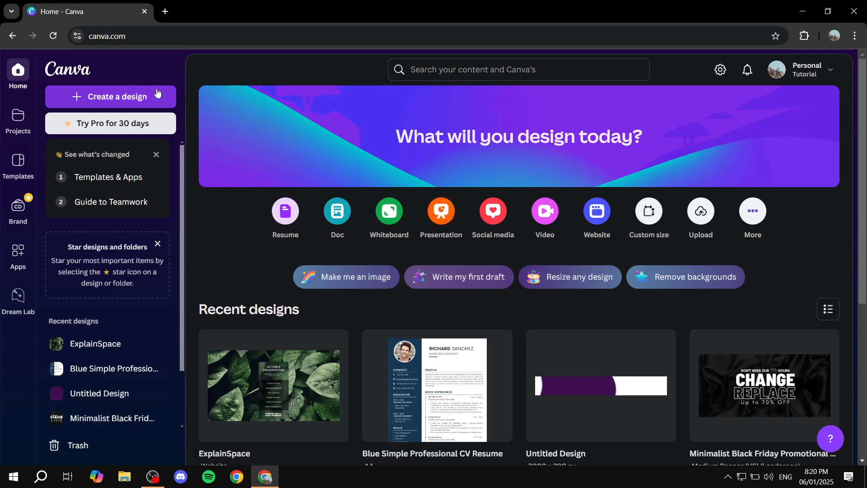
Step: Create a blank Presentation (16:9) design and select its empty first page
click(145, 96)
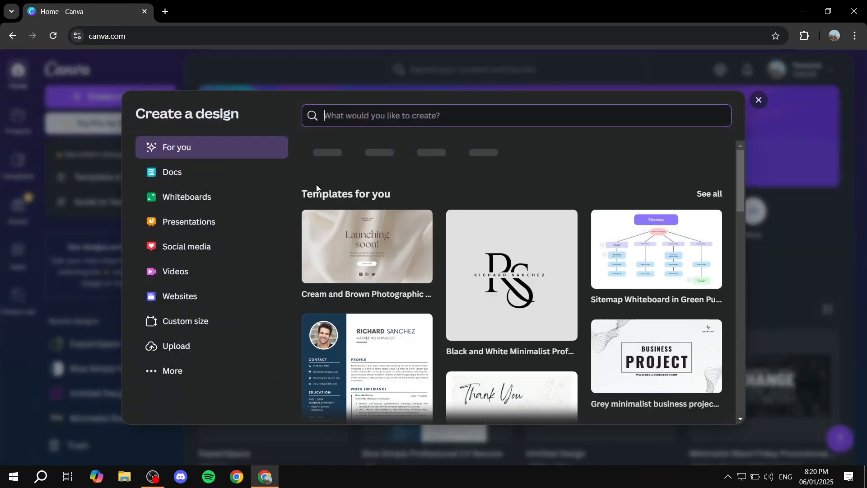
click(182, 216)
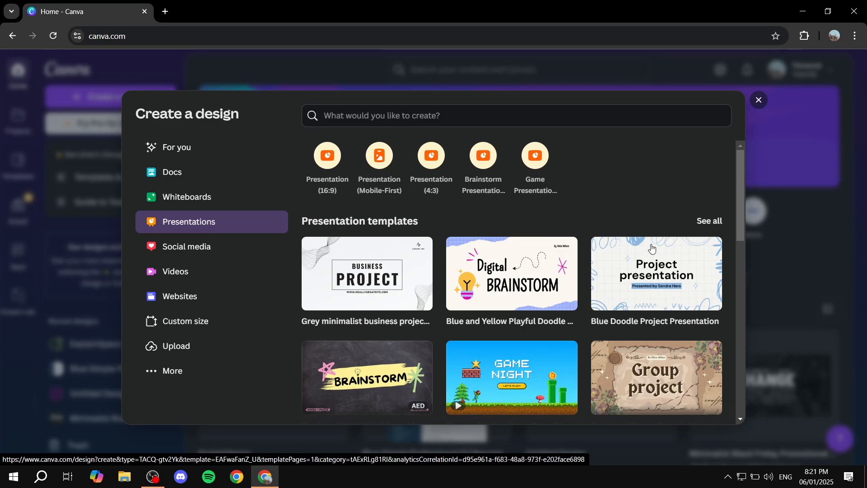
click(327, 154)
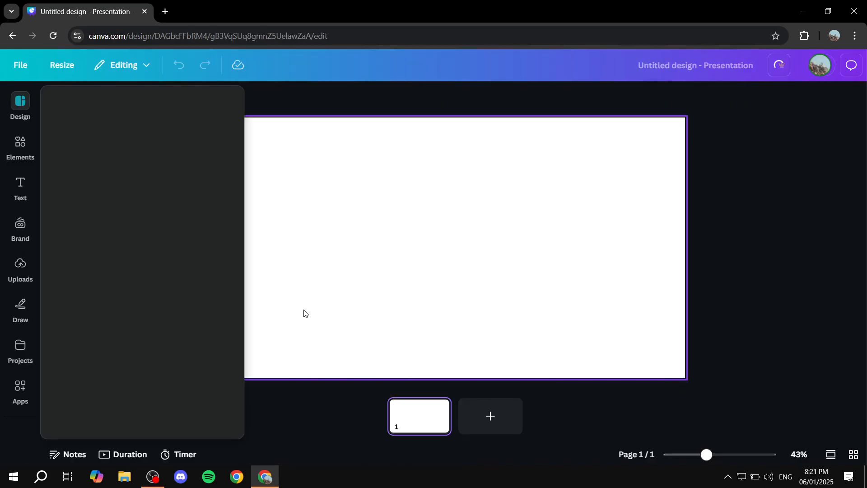
click(381, 96)
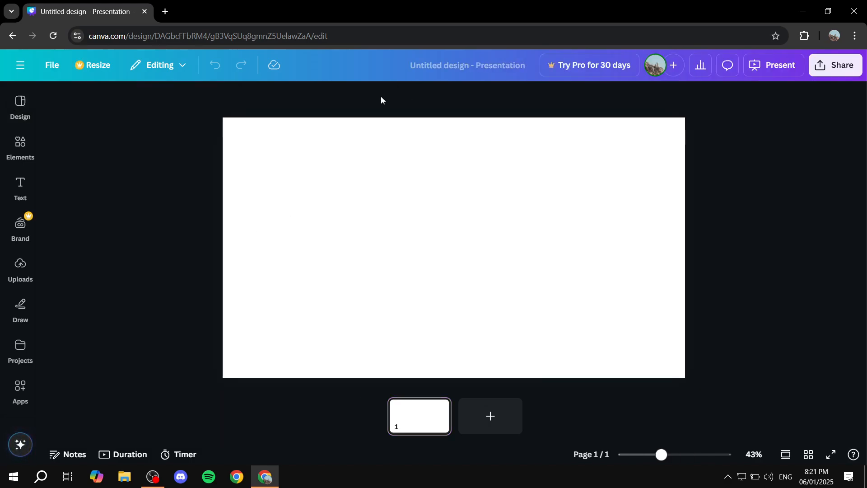
click(464, 245)
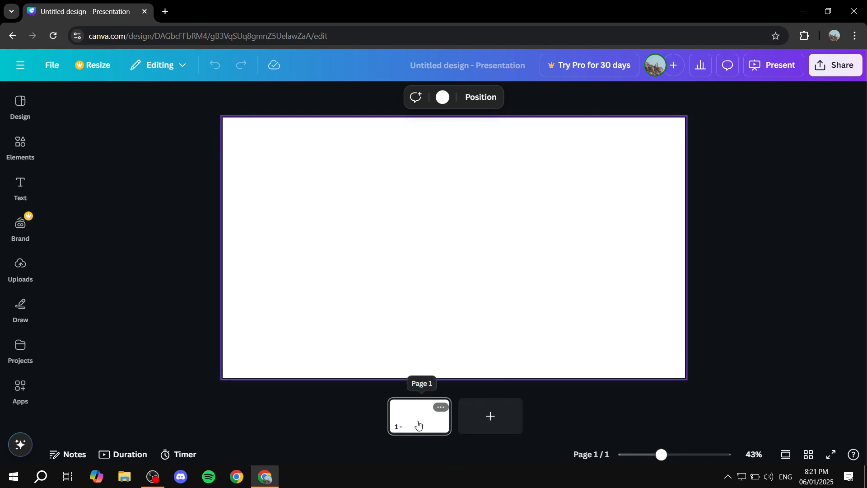
Step: Add two blank pages to the presentation, check each page and return to page 1
click(522, 419)
click(519, 419)
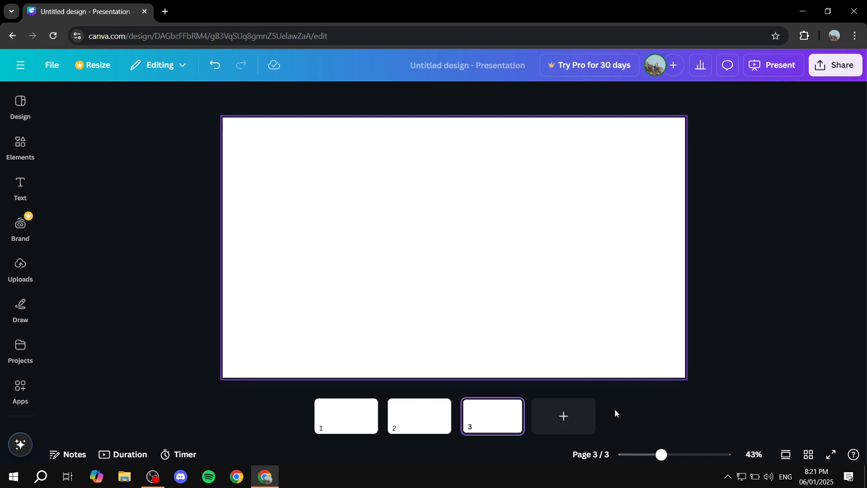
click(379, 416)
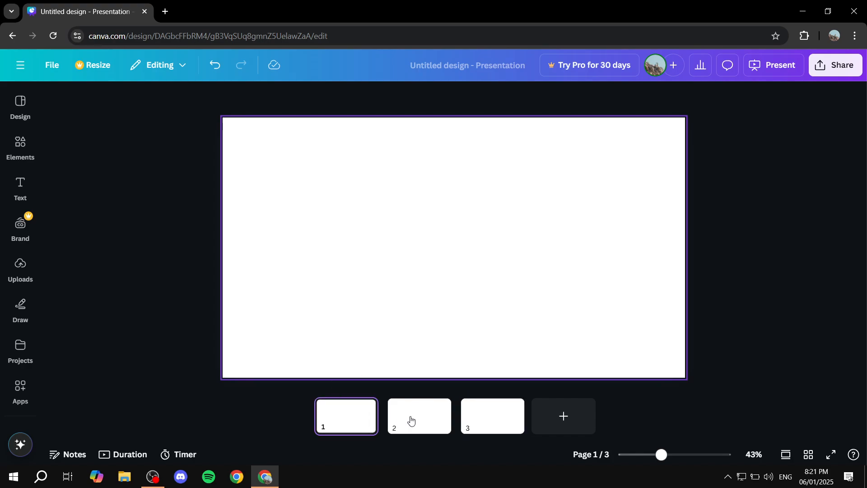
click(408, 419)
click(465, 427)
click(359, 421)
click(434, 196)
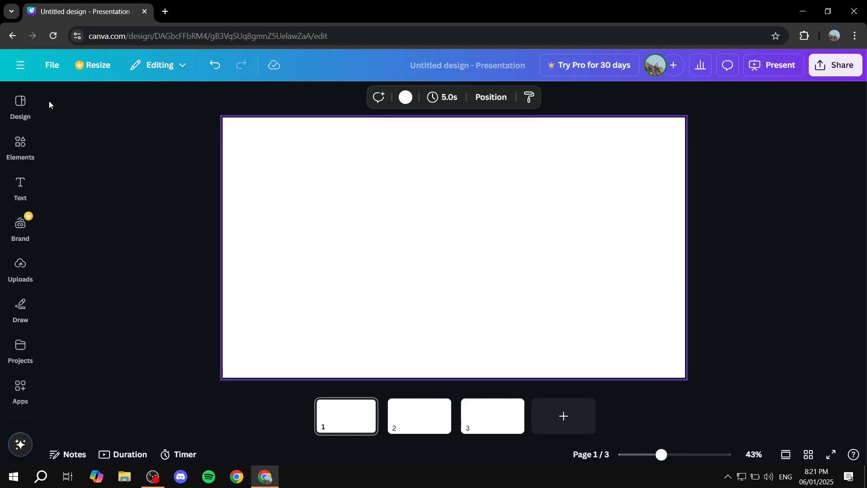
Step: Look through the Design, Elements, Text, Uploads, Draw, Projects and Apps resources available for building the pages
click(22, 105)
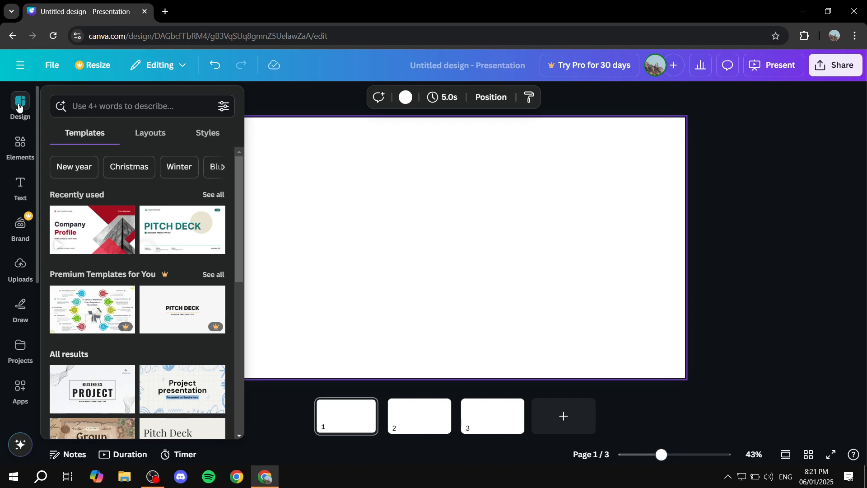
click(19, 138)
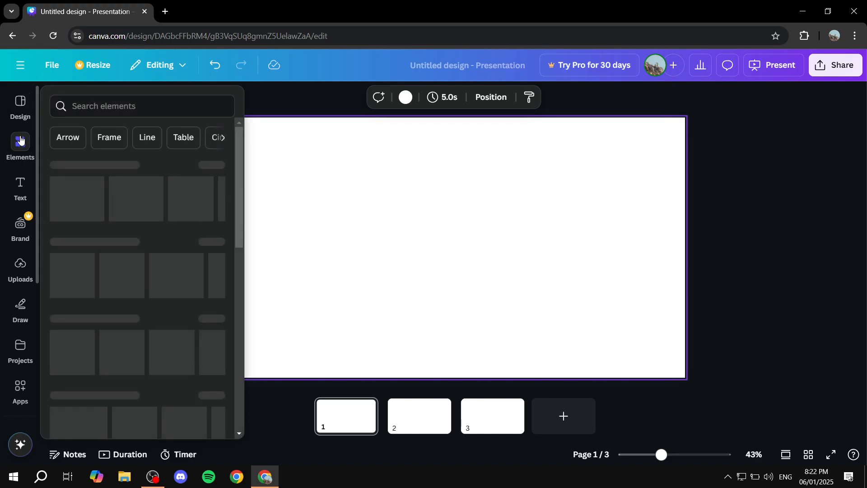
click(18, 124)
click(19, 141)
click(19, 186)
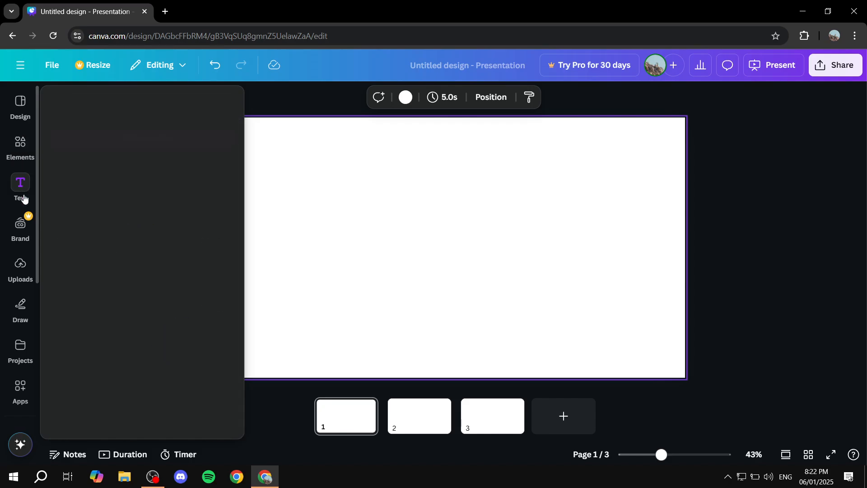
click(18, 266)
click(10, 311)
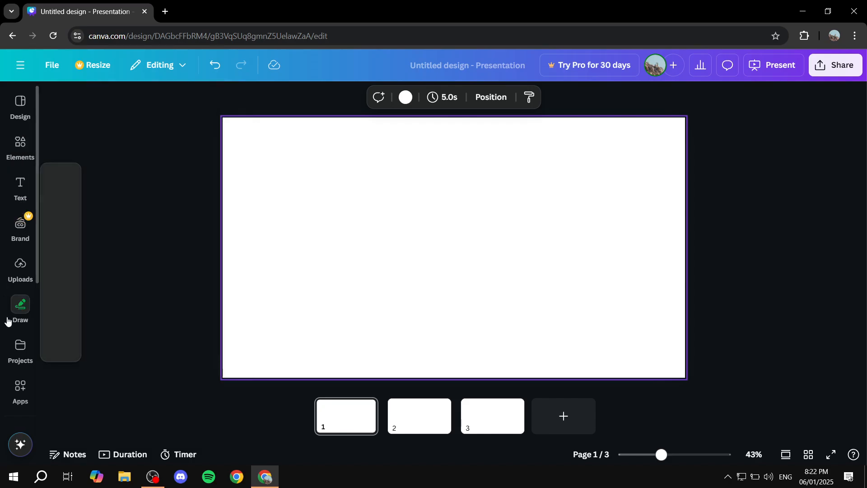
click(12, 352)
click(13, 388)
click(18, 105)
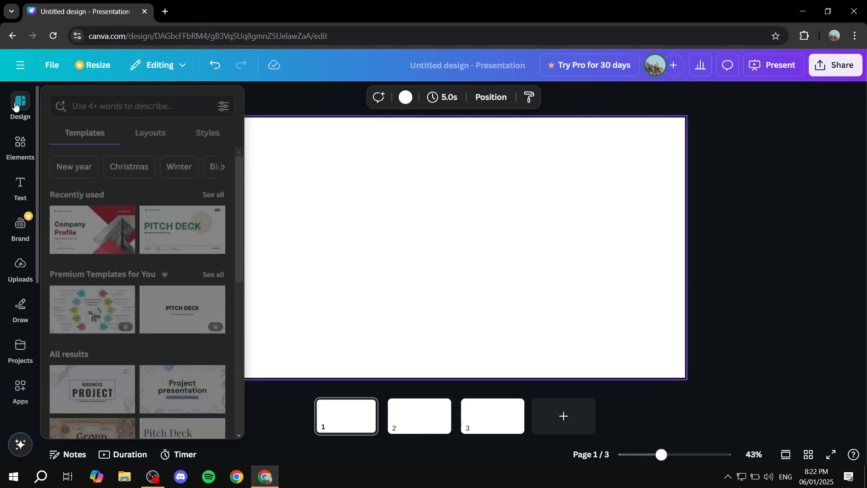
click(18, 142)
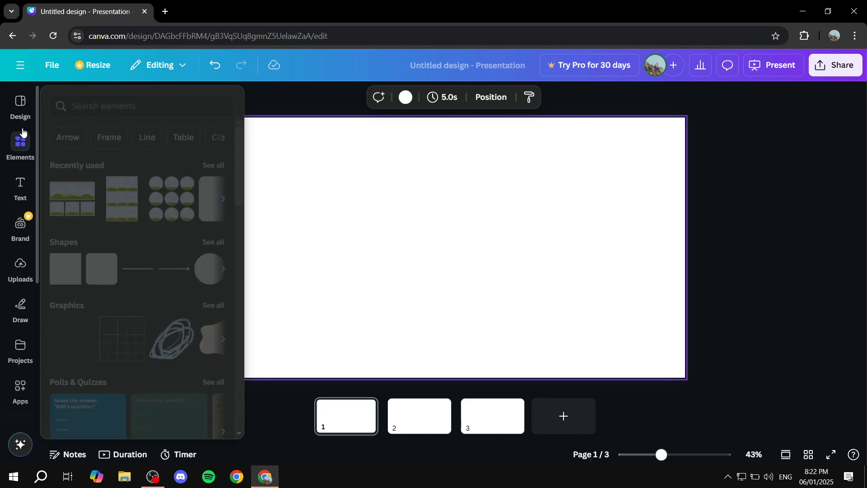
click(13, 178)
click(19, 142)
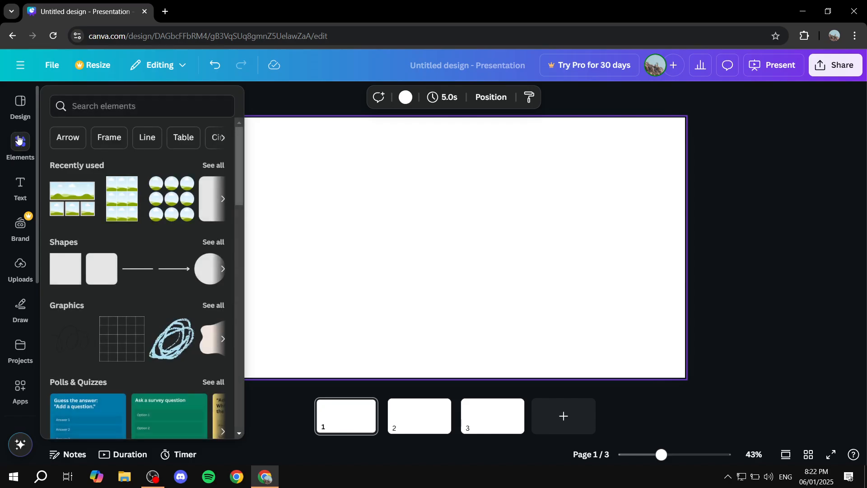
click(19, 104)
click(22, 139)
Step: Examine the presentation templates, layouts and styles, as well as the available elements and uploaded images
click(16, 105)
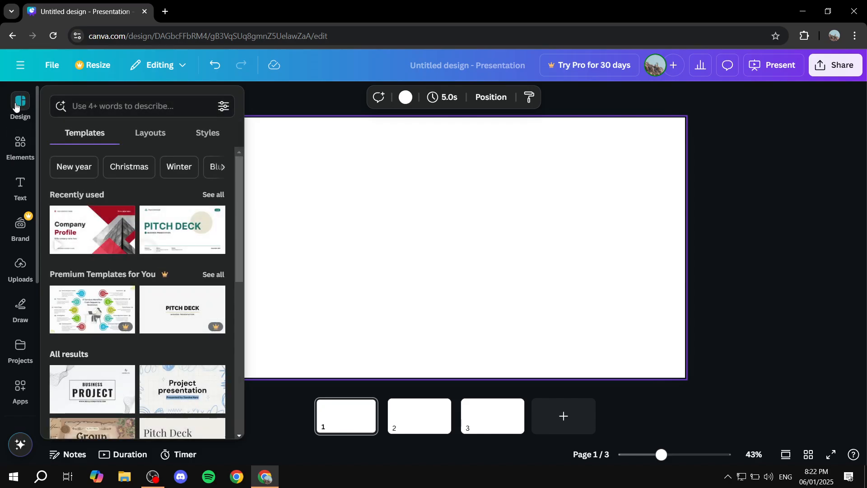
click(145, 135)
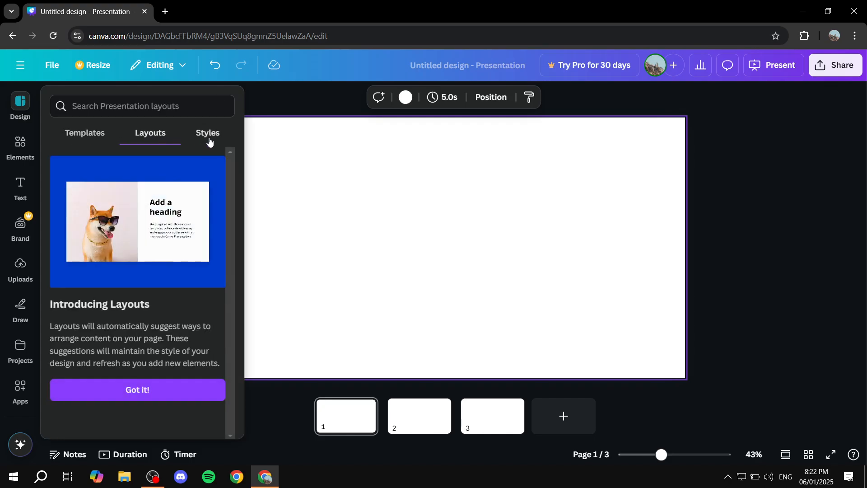
click(208, 134)
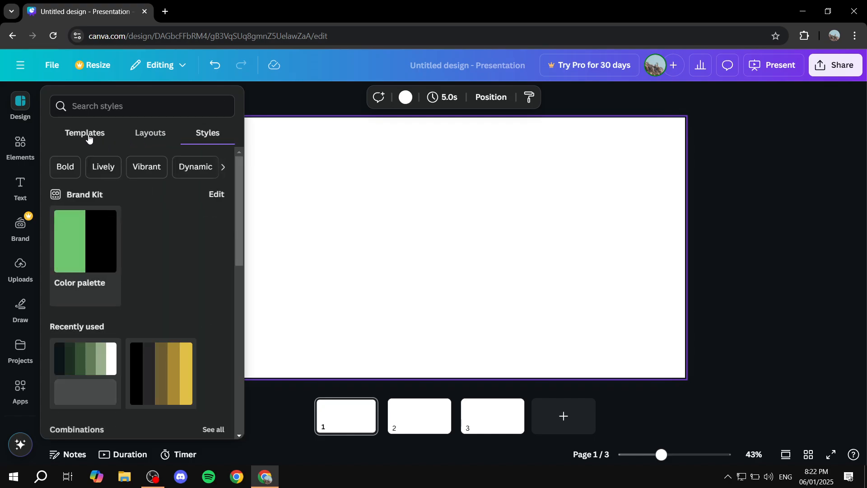
click(86, 136)
click(15, 140)
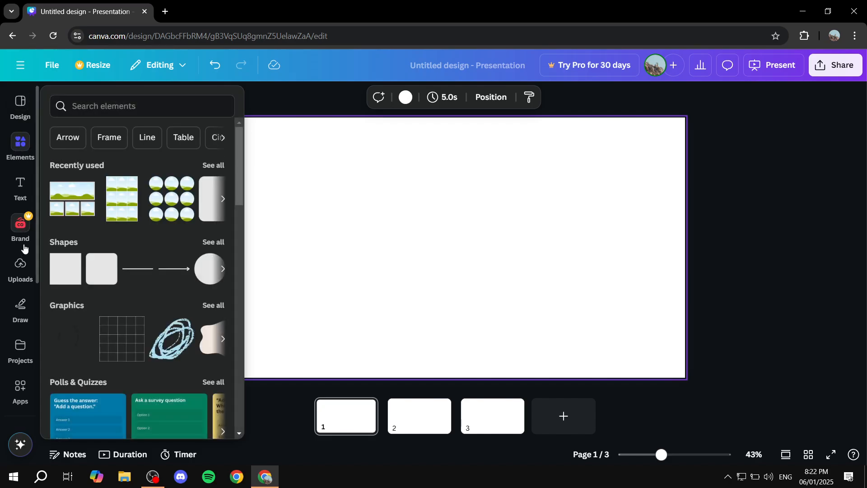
click(20, 266)
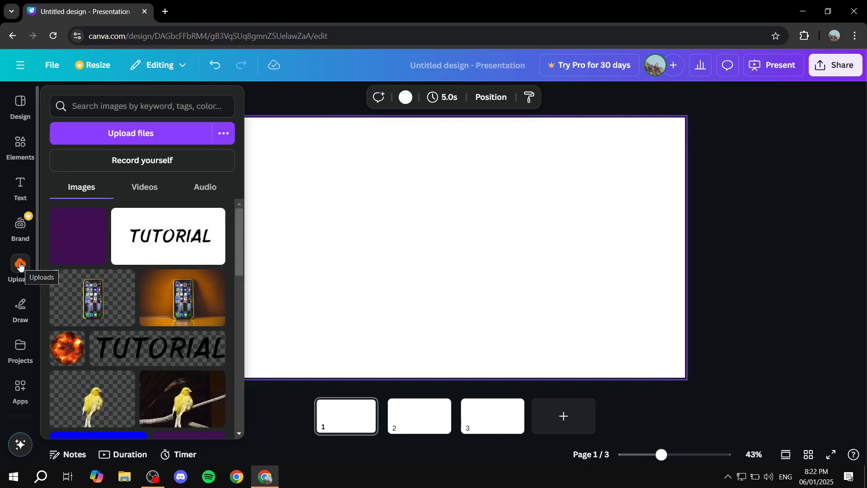
click(397, 174)
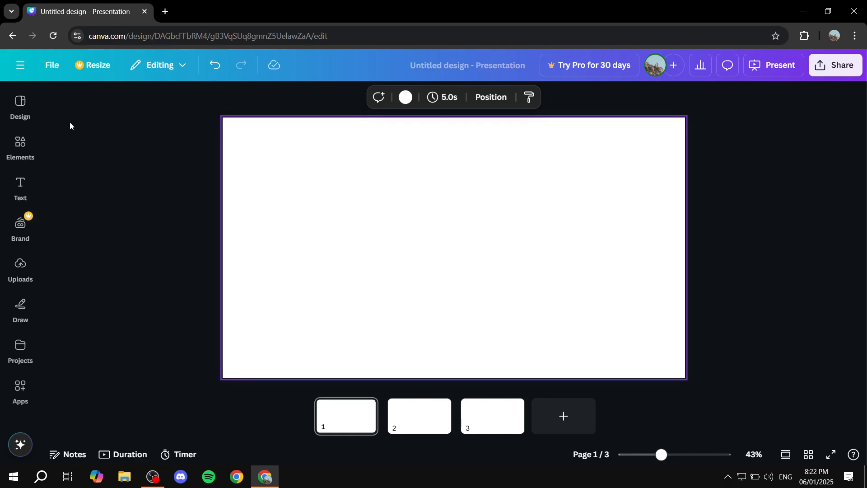
Step: Apply the title page of the Blue Doodle Project Presentation template to page 1
click(19, 107)
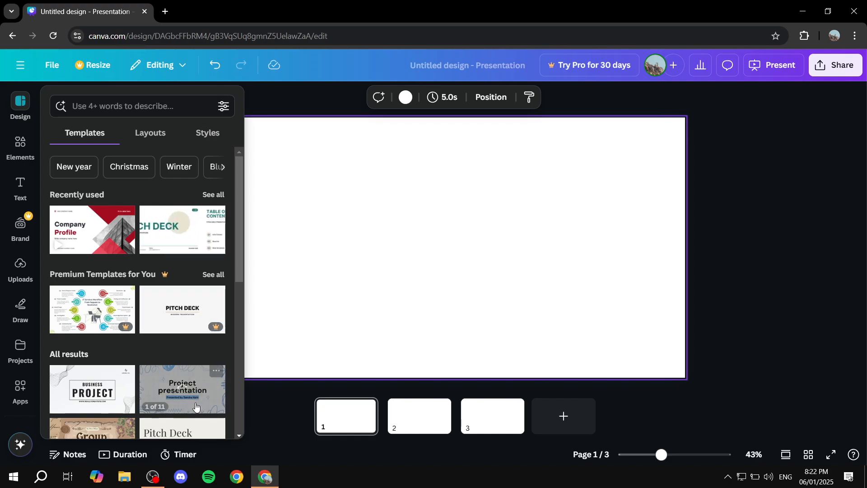
click(173, 389)
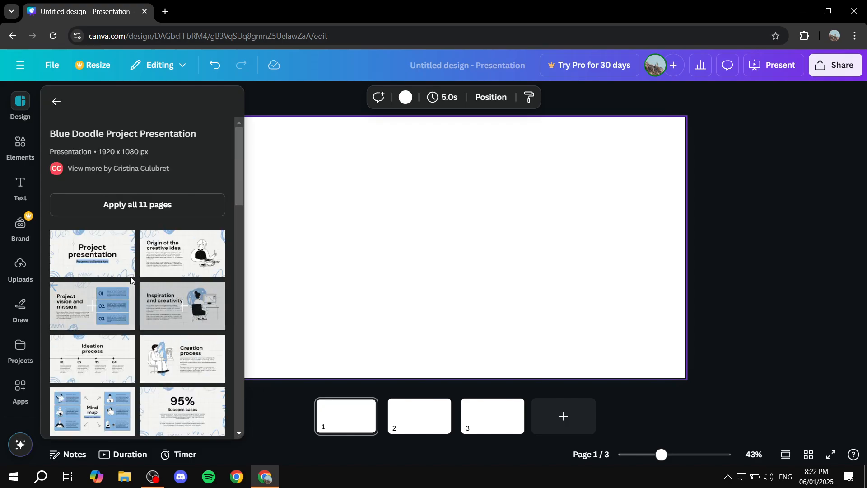
click(102, 256)
click(618, 278)
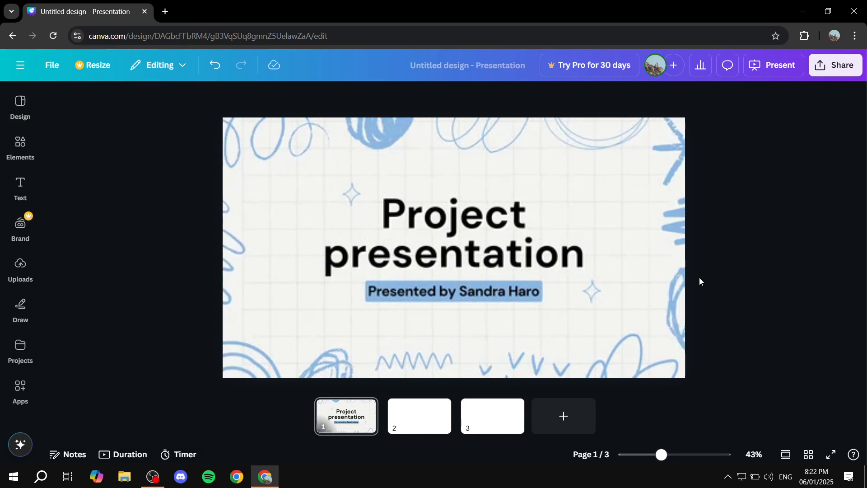
Step: Delete the "Project presentation" title and the presenter line from page 1, leaving only the doodle background
click(478, 228)
key(Delete)
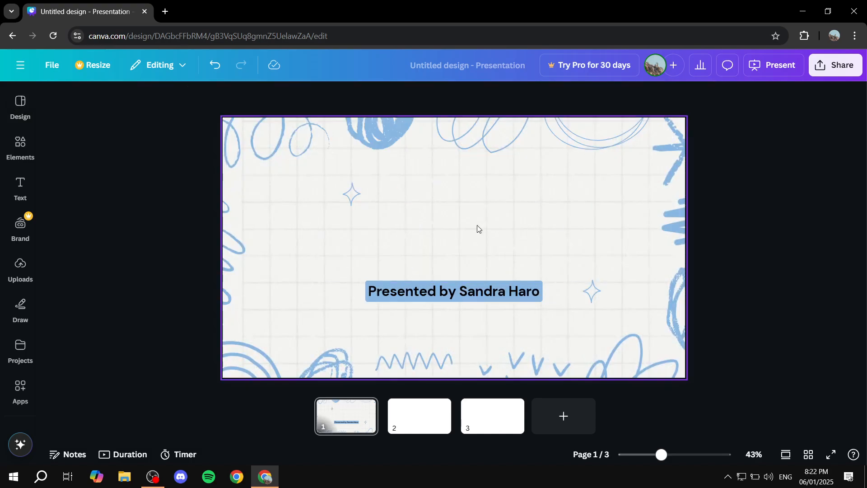
click(455, 285)
key(Delete)
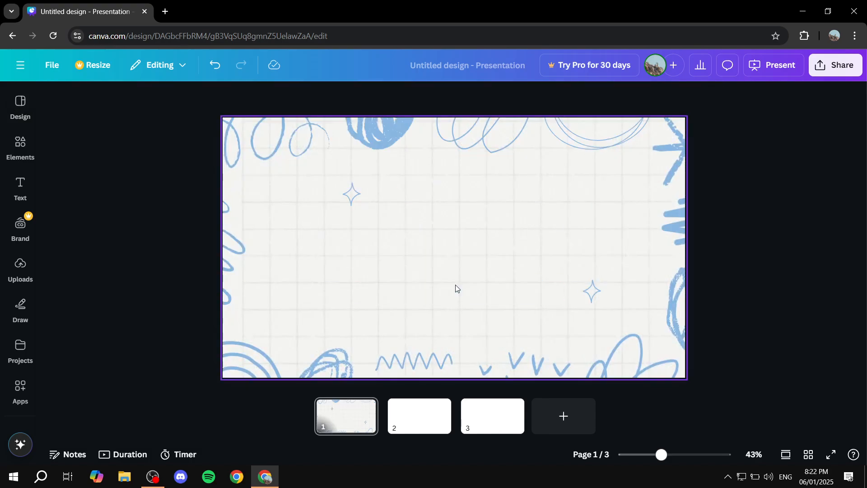
click(494, 232)
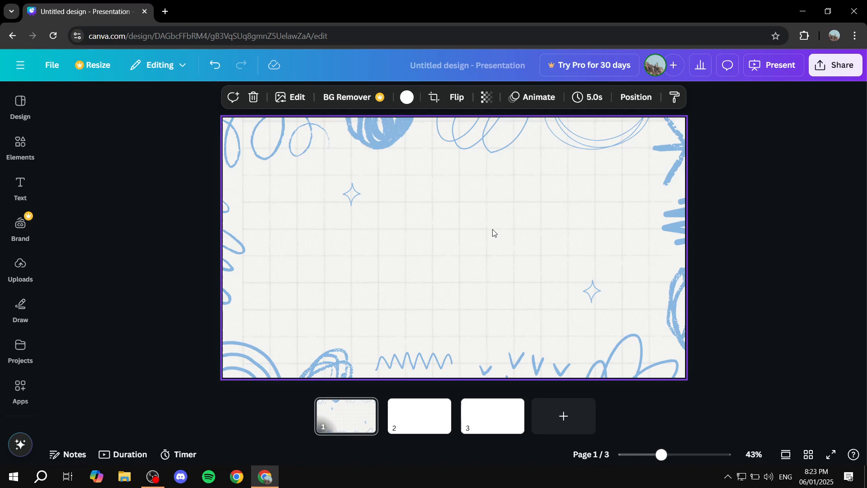
Step: Undo both text deletions, the applied template page and the last page addition
key(ctrl+z)
key(ctrl+z)
key(ctrl+z)
key(ctrl+z)
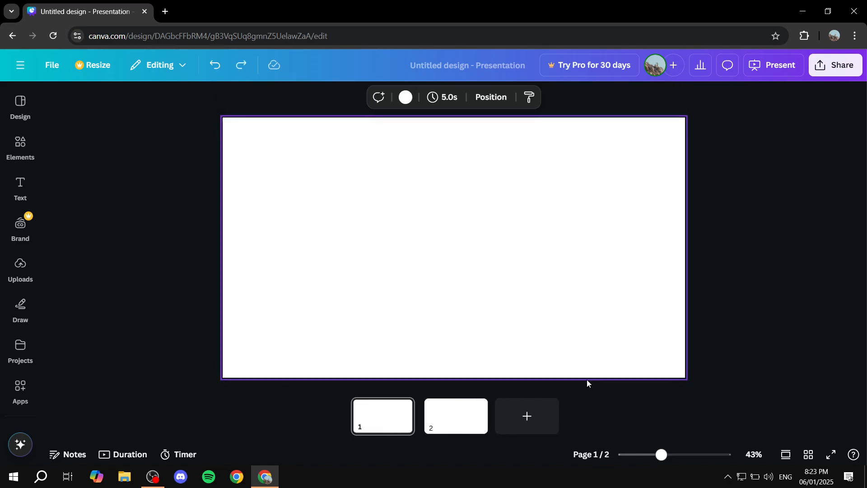
Step: Insert the uploaded grey geometric polygon image onto page 1
click(20, 266)
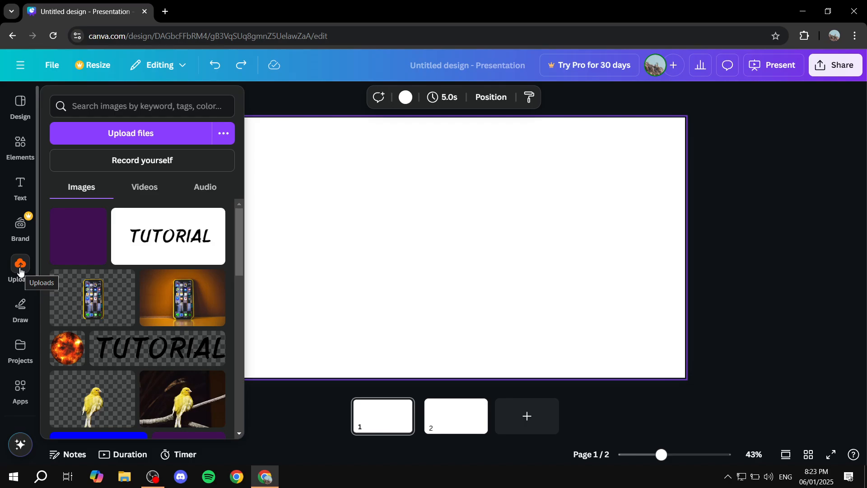
scroll(119, 310, down, 10)
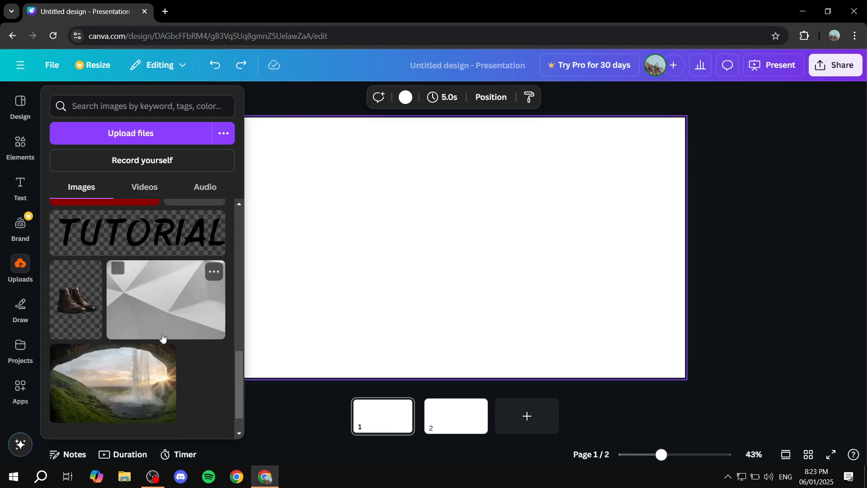
click(172, 319)
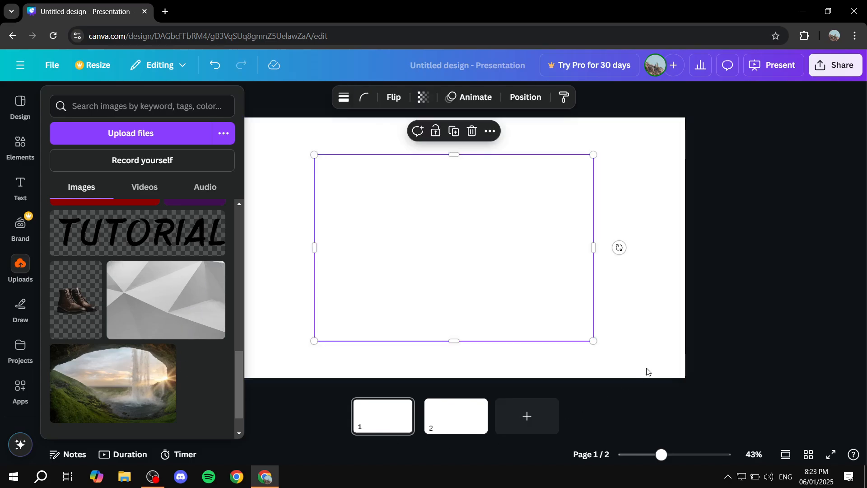
click(765, 275)
Step: Set the grey geometric image as the background of page 1
click(453, 243)
right_click(454, 240)
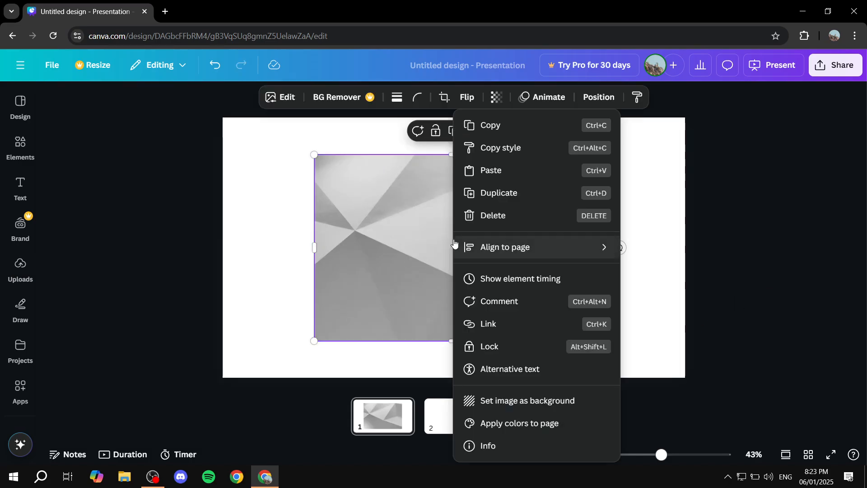
click(424, 232)
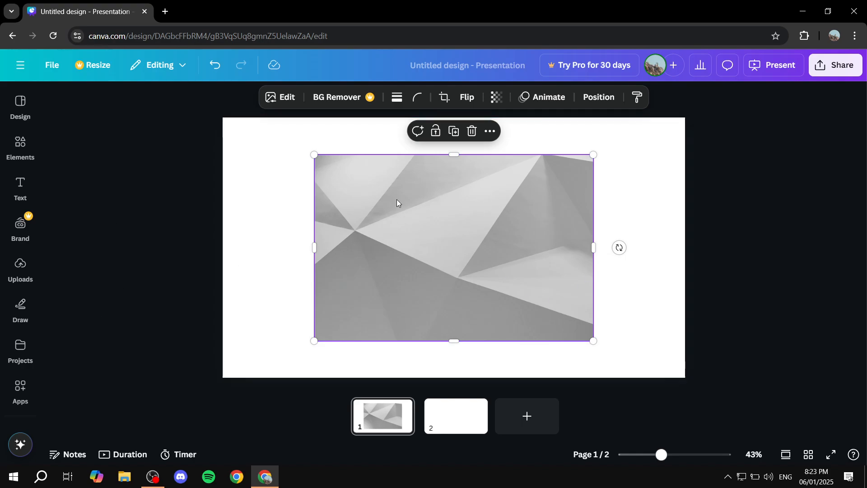
right_click(443, 226)
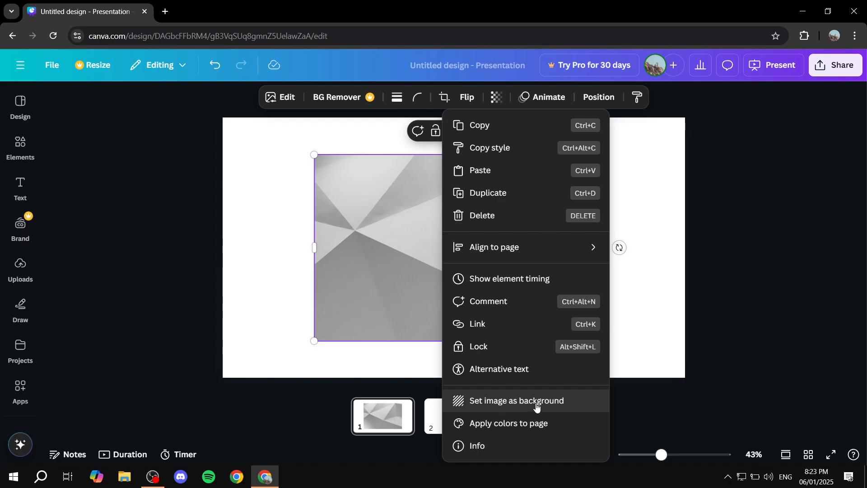
click(538, 408)
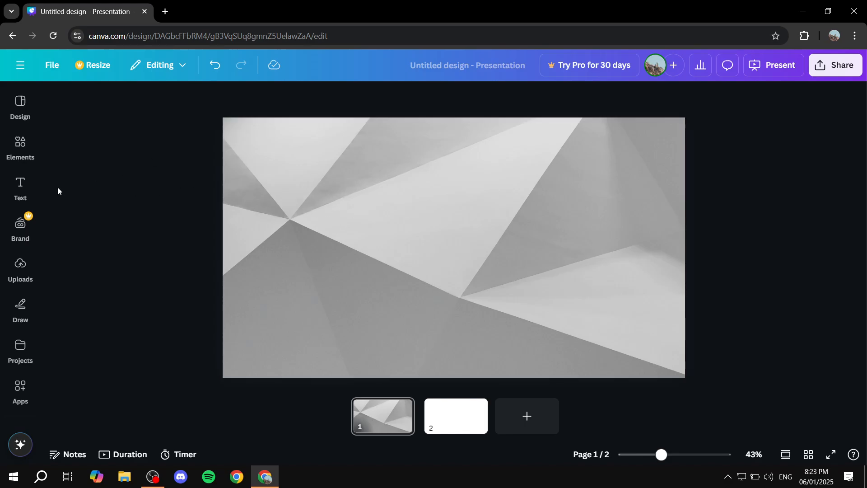
Step: Add a subheading text box to page 1 and place it near the page's upper-left corner
click(22, 185)
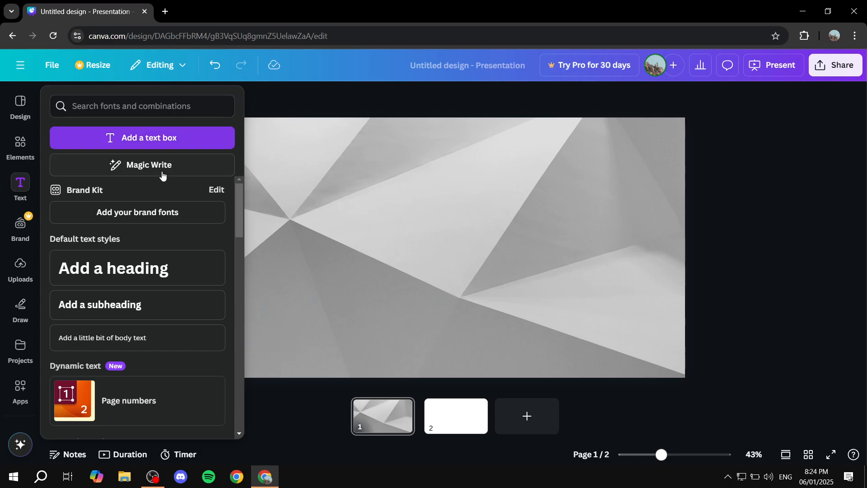
scroll(135, 264, down, 1)
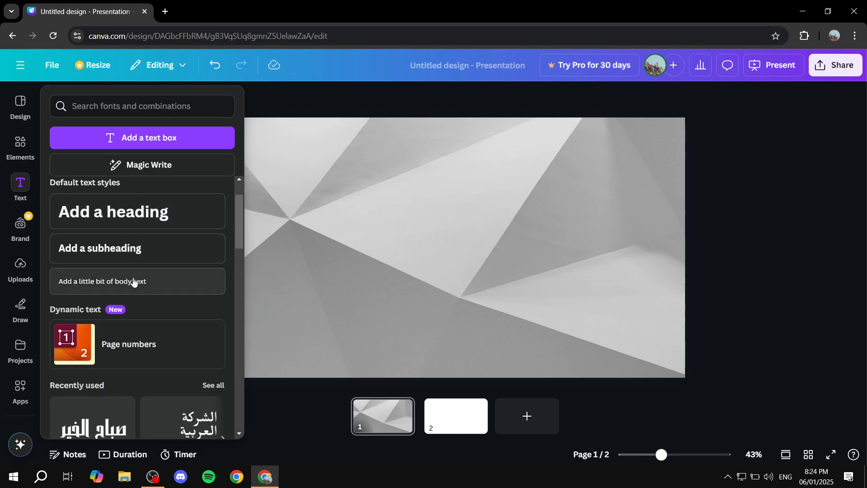
scroll(87, 283, up, 1)
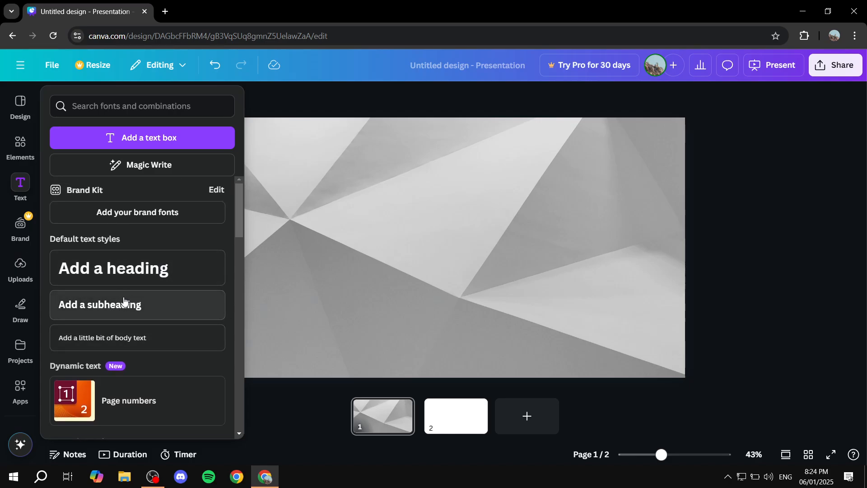
drag(107, 306, 444, 198)
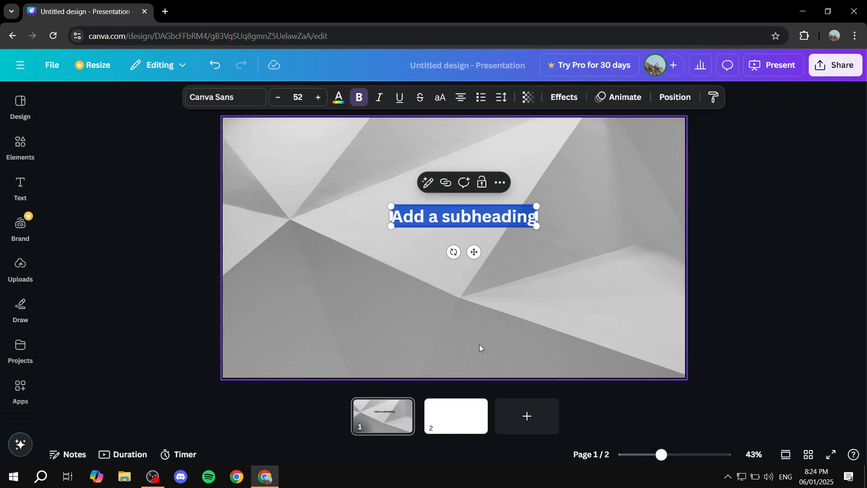
click(480, 347)
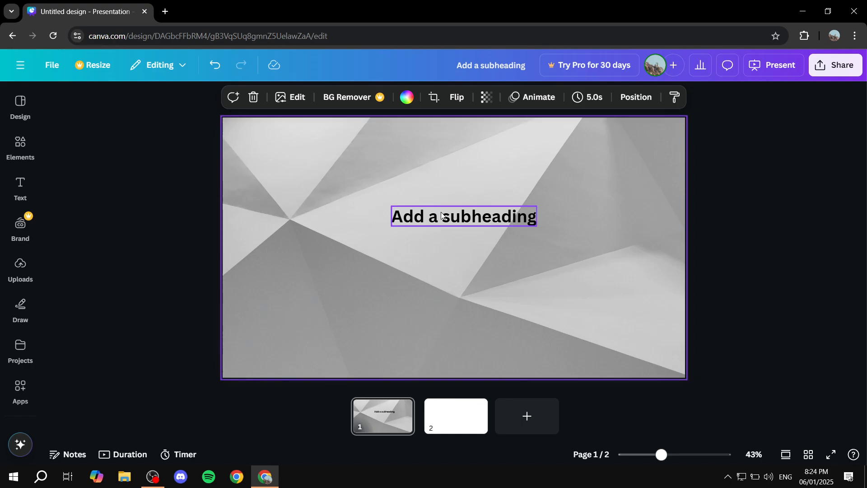
drag(442, 216, 299, 155)
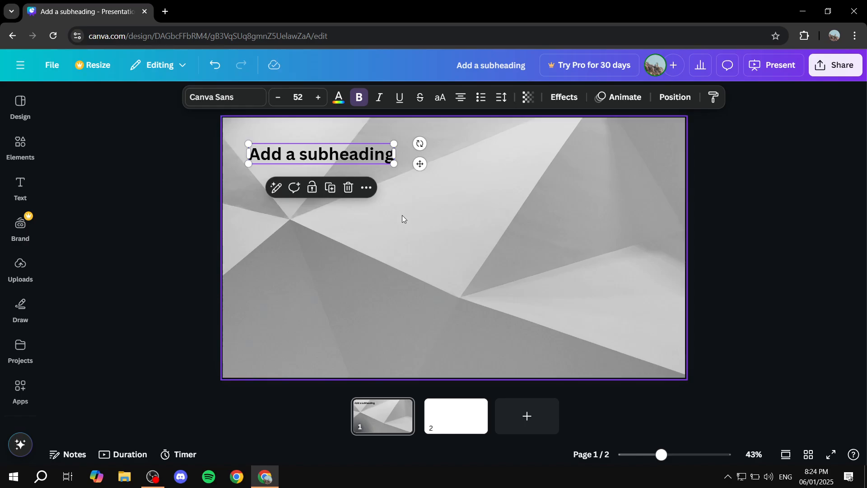
Step: Replace the subheading placeholder on page 1 with "Add some text of our own"
double_click(344, 155)
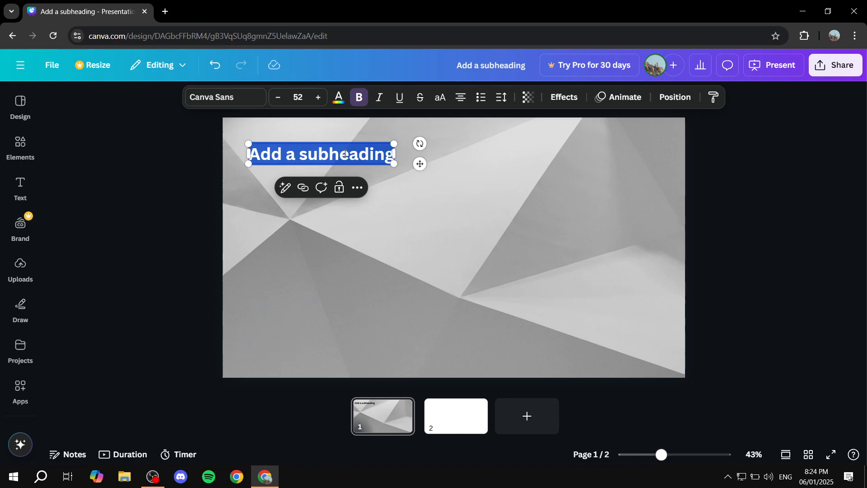
key(BackSpace)
text(Ad)
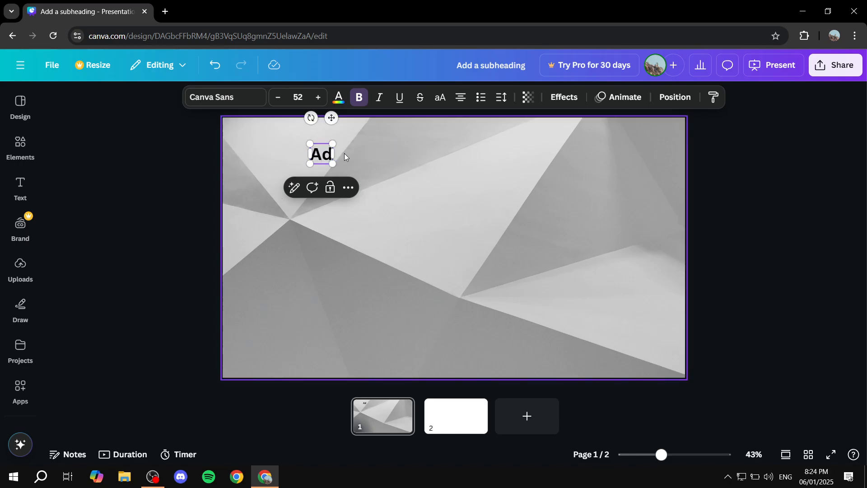
text(d some text)
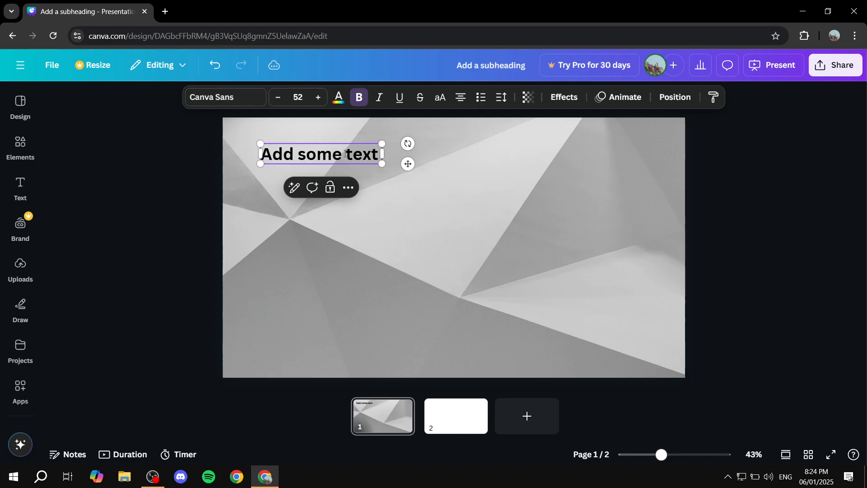
text( of our own)
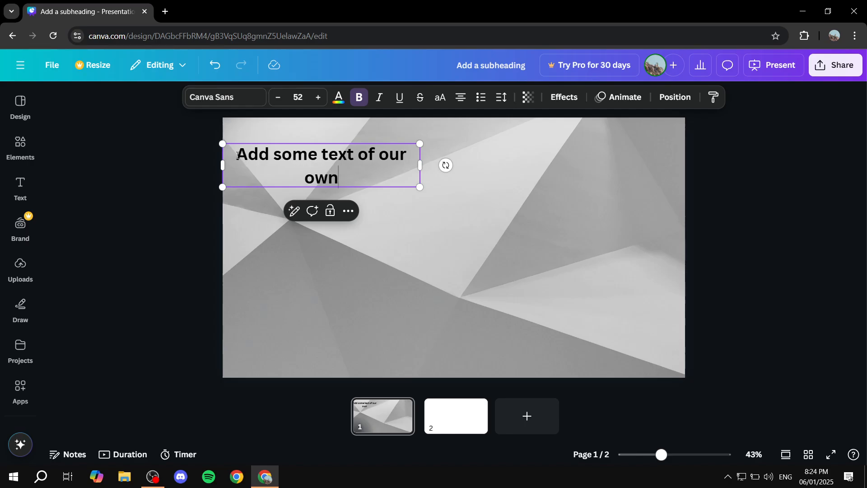
Step: Widen the text box so the sentence fits on one line, and scale it down to font size 47.9
drag(237, 156, 304, 155)
click(349, 179)
drag(420, 166, 542, 165)
click(520, 183)
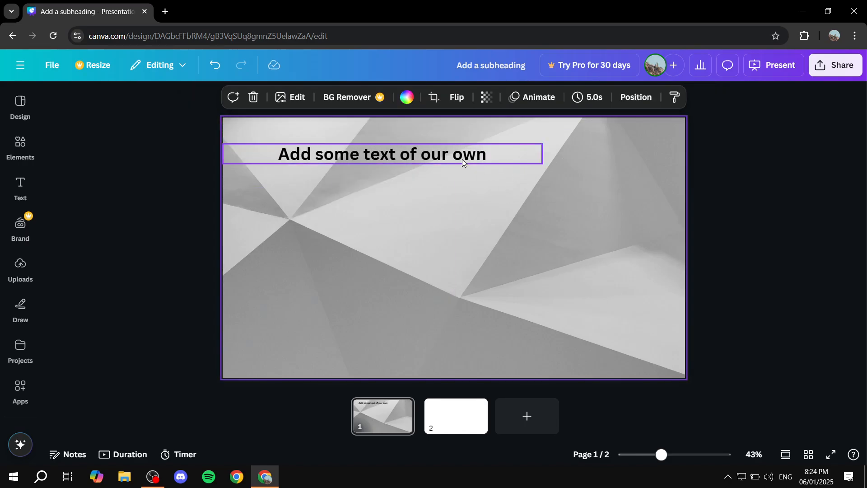
click(221, 147)
click(248, 148)
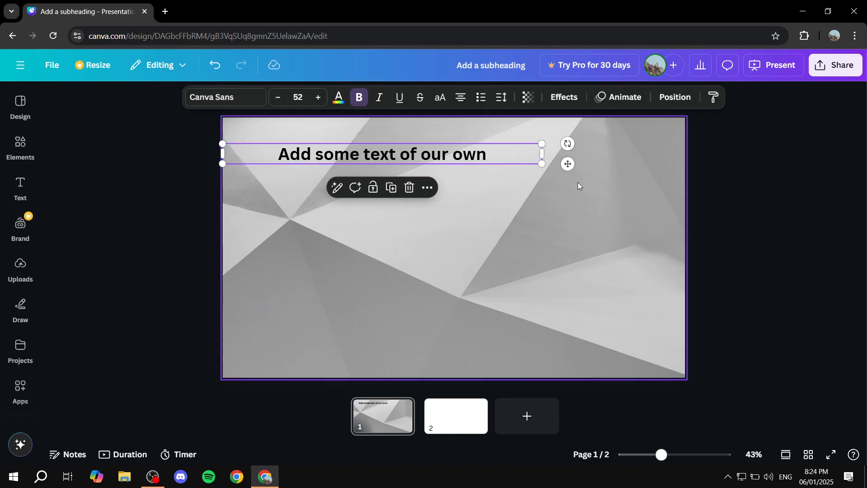
drag(543, 165, 516, 167)
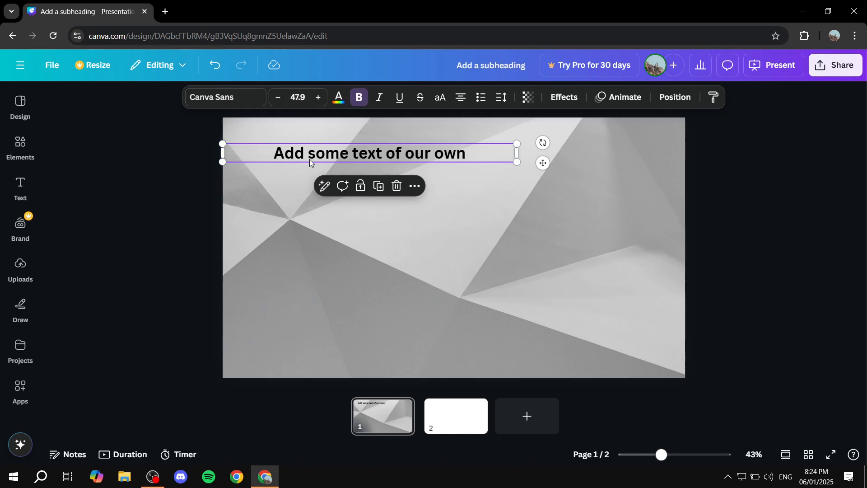
Step: Turn bold off for the whole "Add some text of our own" line and back on
double_click(330, 153)
click(267, 154)
drag(268, 154, 477, 154)
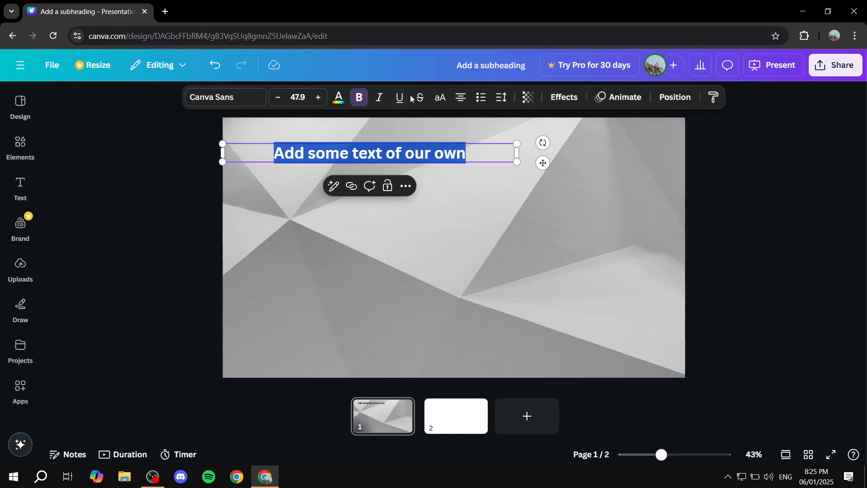
click(362, 98)
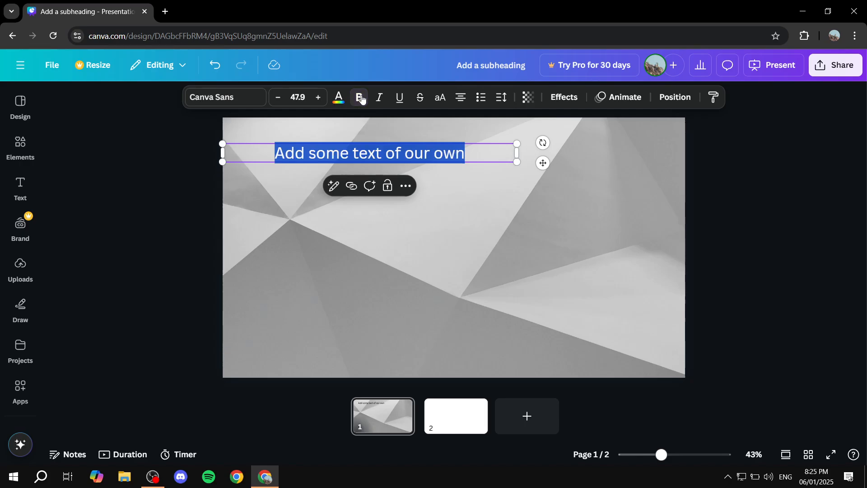
click(362, 98)
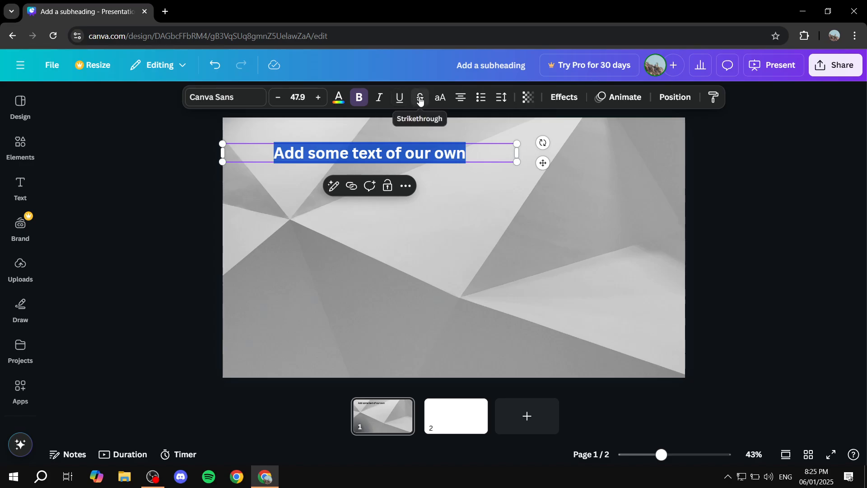
Step: Left-align the text line and move its box slightly inward from the page's left edge
click(458, 99)
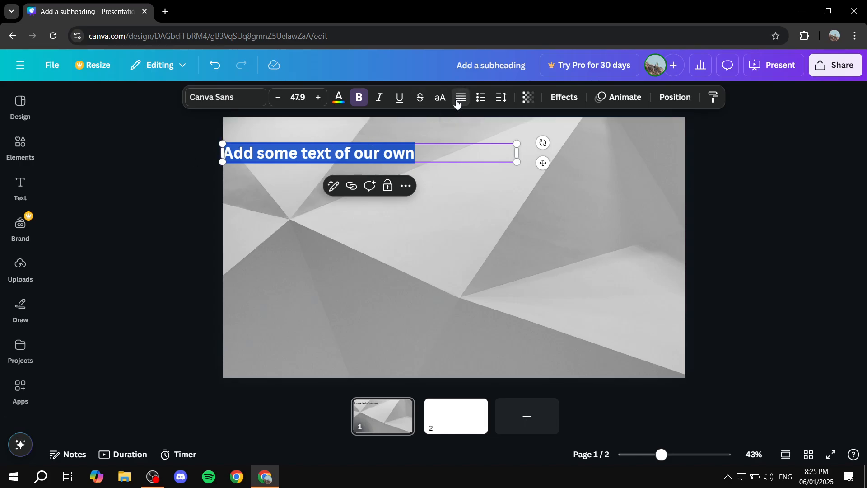
click(459, 100)
click(459, 101)
click(459, 101)
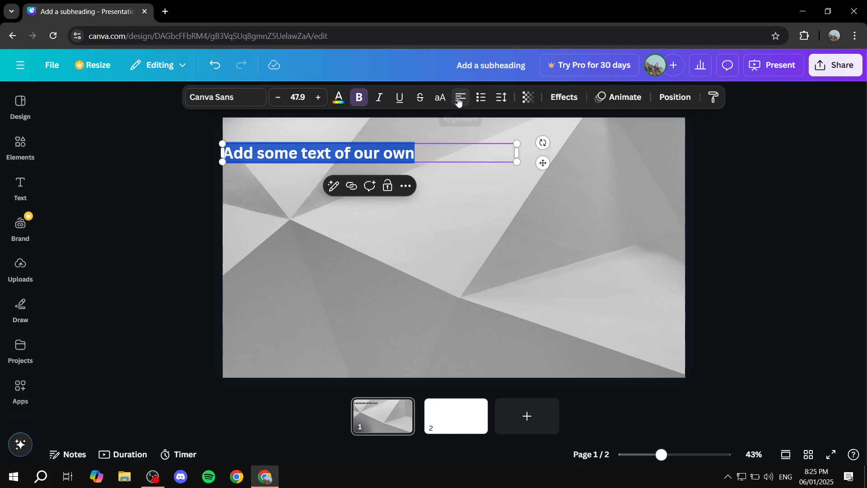
click(446, 151)
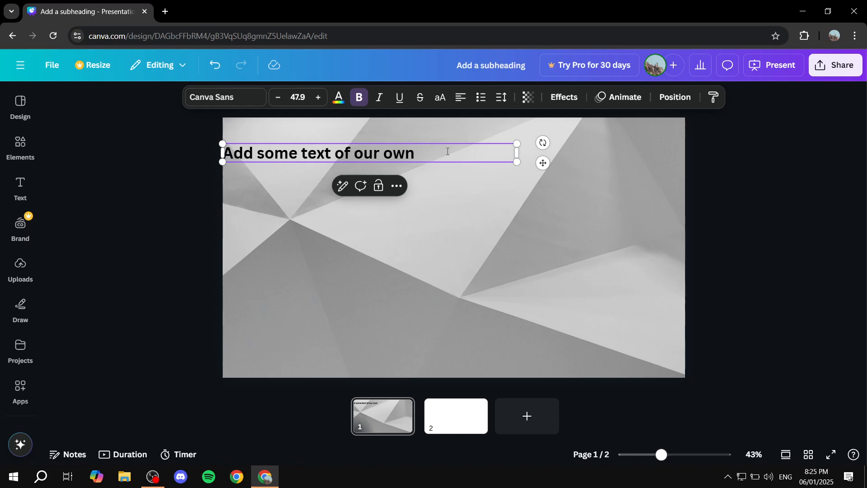
click(440, 138)
drag(430, 162, 446, 161)
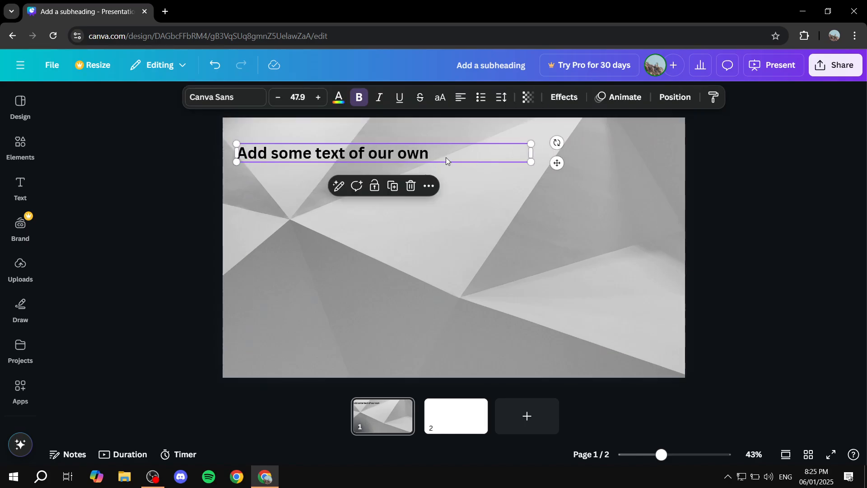
Step: Colour the whole text line with the brand palette green #6ec66f
double_click(445, 158)
click(443, 153)
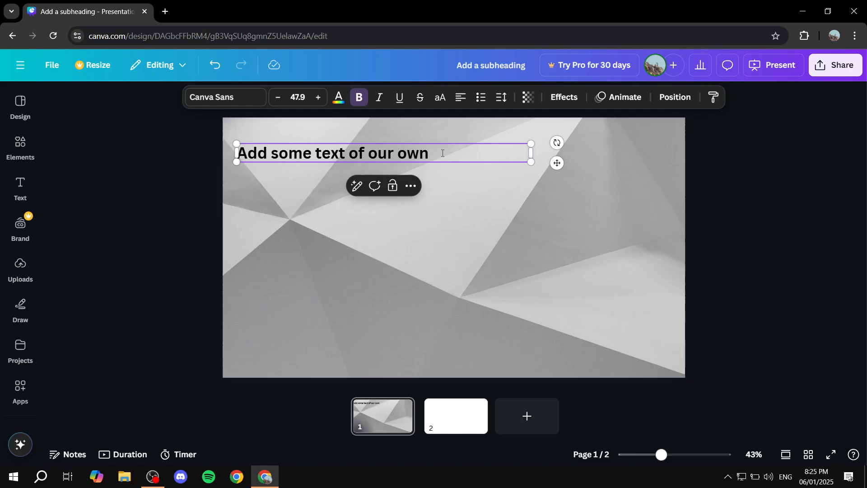
triple_click(442, 153)
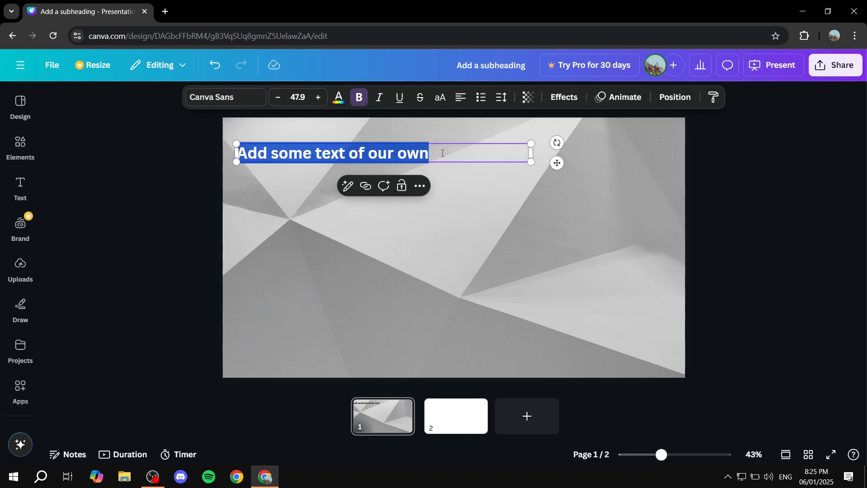
click(338, 98)
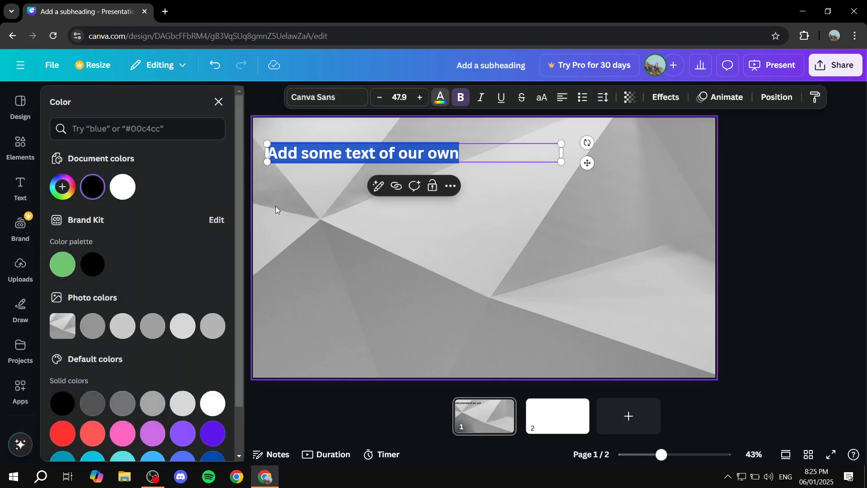
click(69, 270)
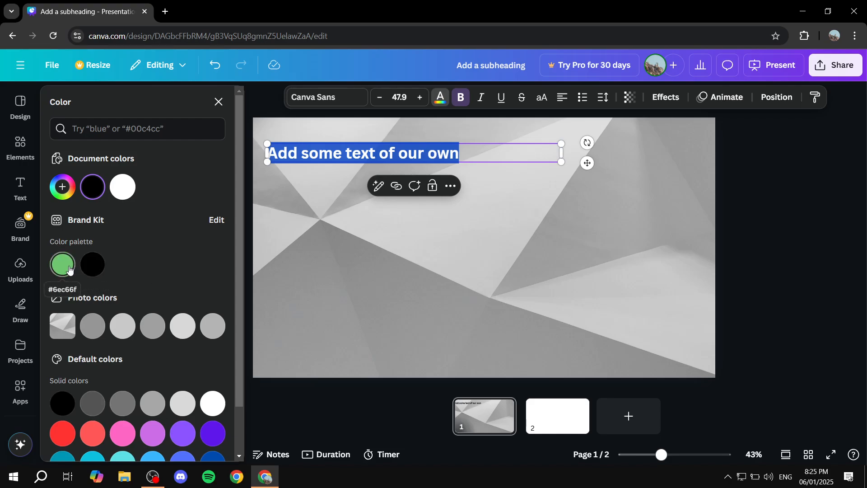
click(349, 261)
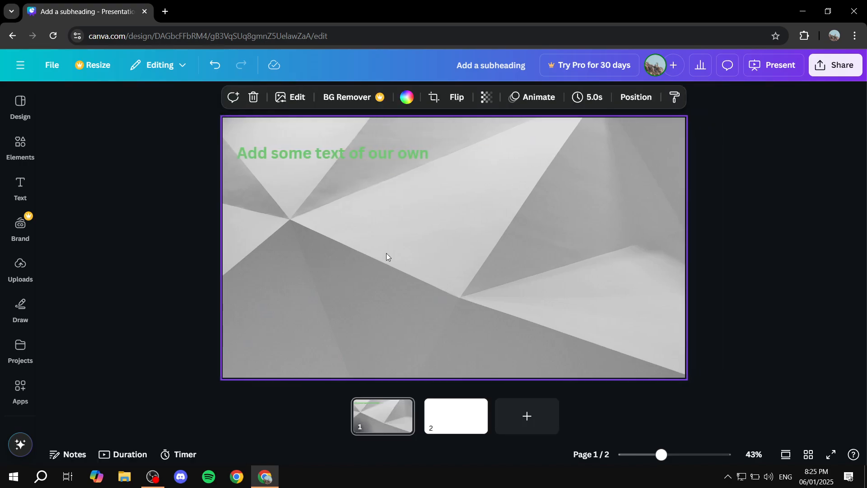
Step: Set the text line's colour to black from the default solid colours
click(402, 155)
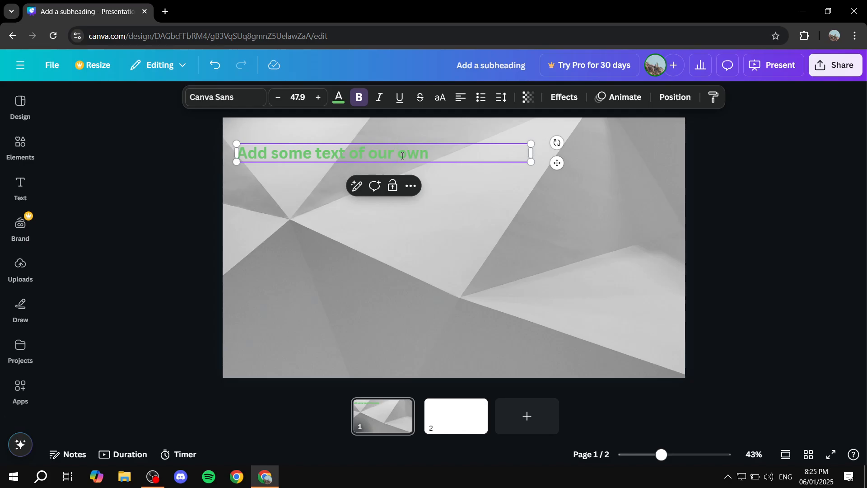
double_click(402, 155)
click(339, 97)
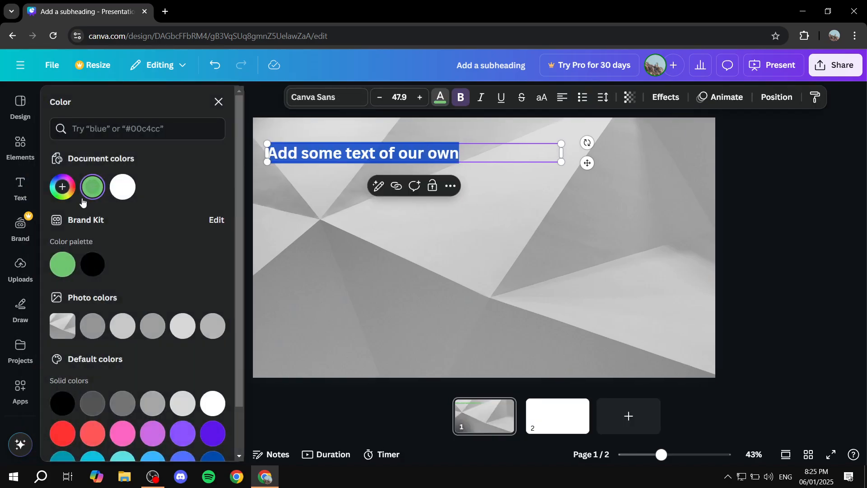
click(69, 400)
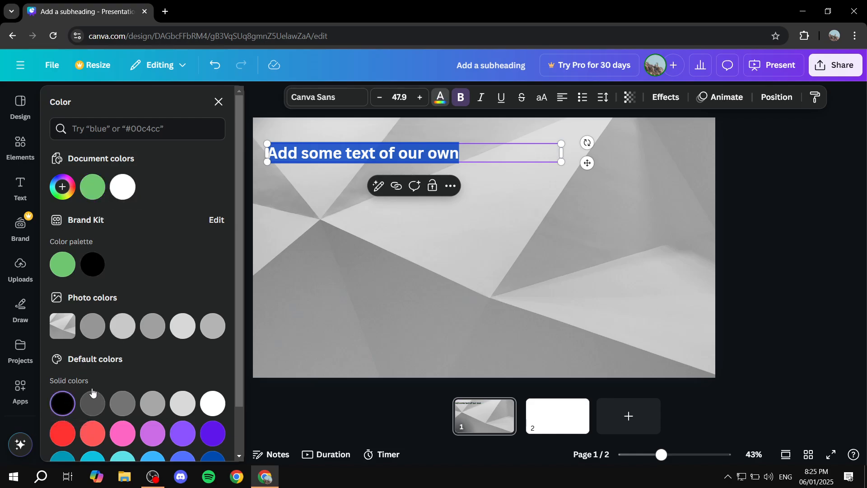
click(432, 236)
Step: Examine the available fonts and font search suggestions for the text line, keeping Canva Sans
click(367, 153)
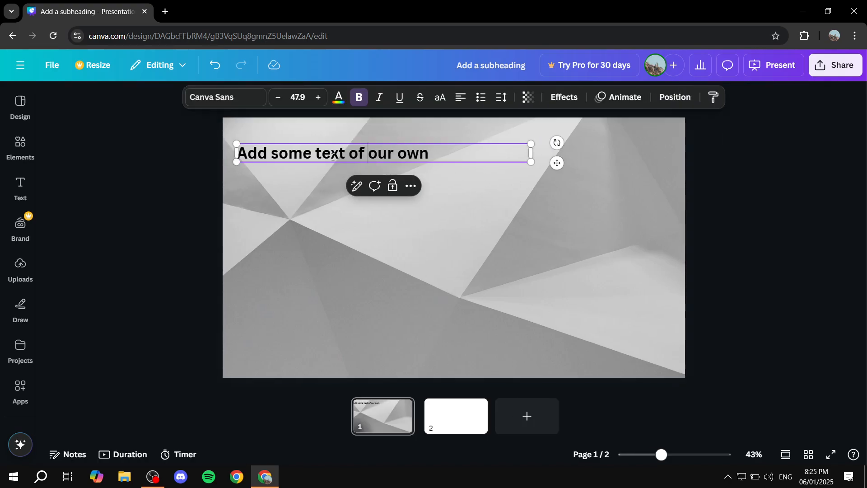
drag(430, 153, 237, 153)
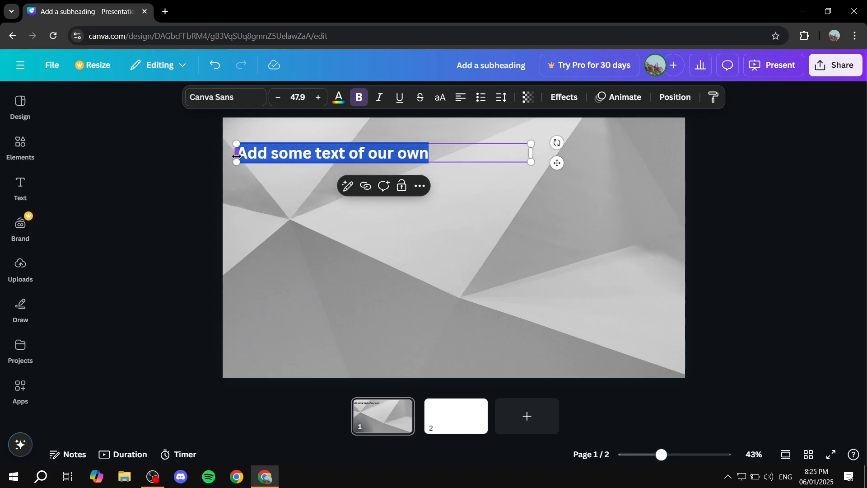
click(243, 103)
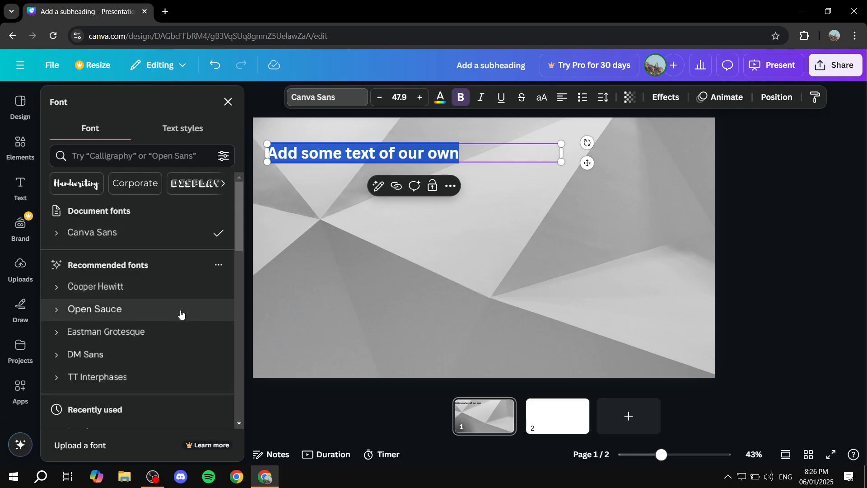
click(135, 155)
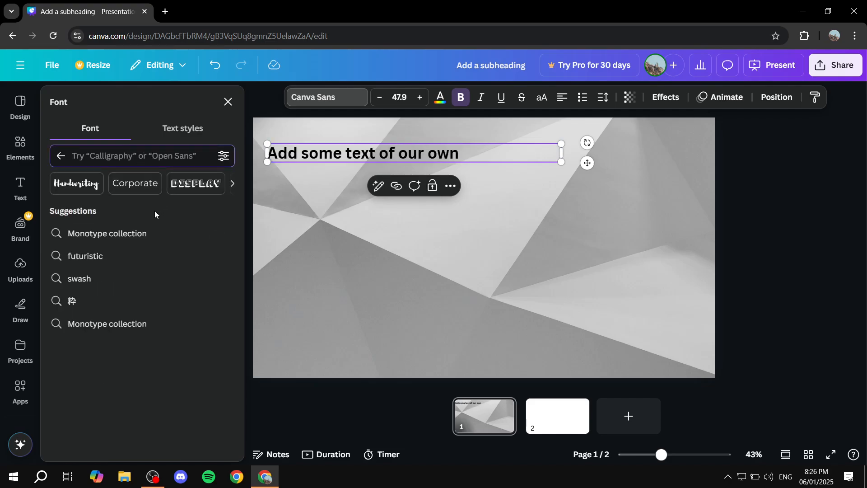
click(121, 134)
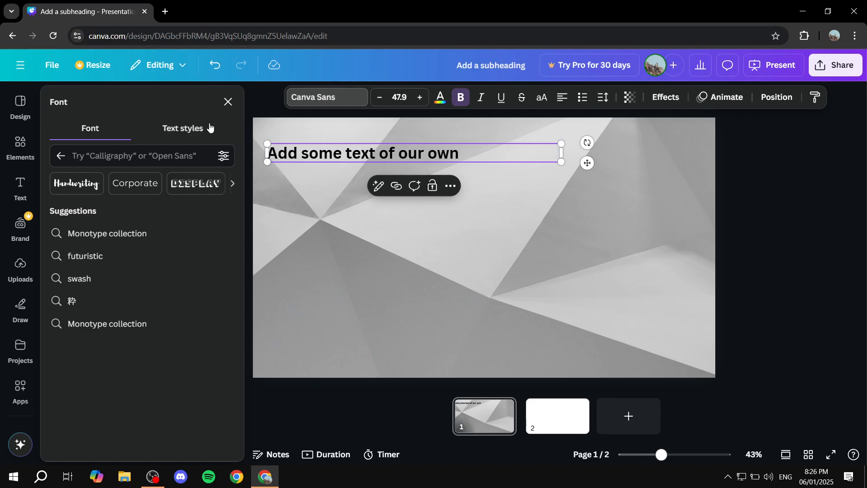
click(229, 101)
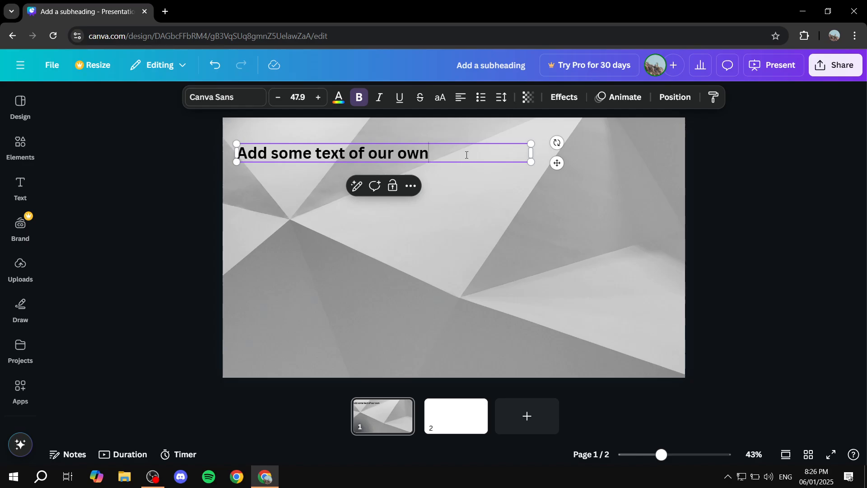
Step: Add a bulleted list with "Point 1" and "Point 2" below the text line on page 1
key(Return)
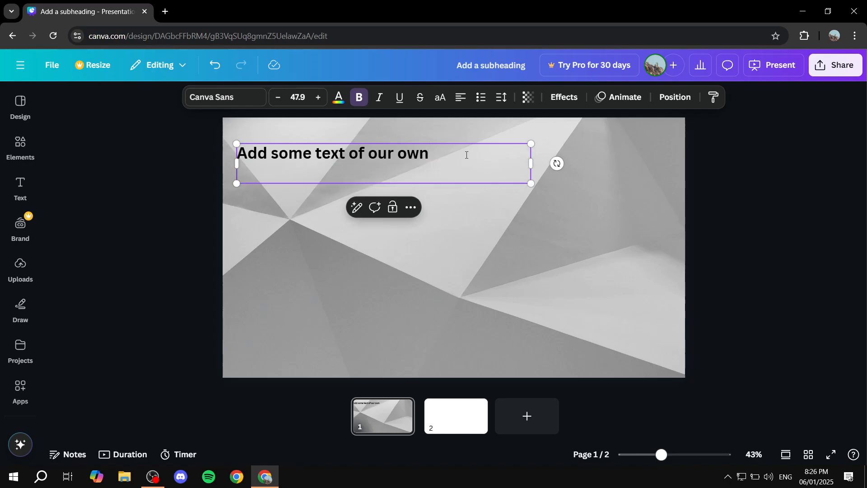
click(482, 98)
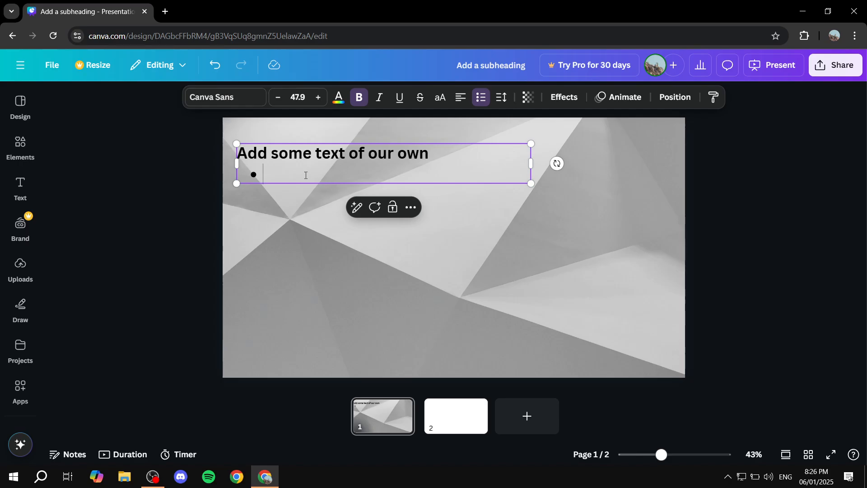
text(Point 1)
key(Return)
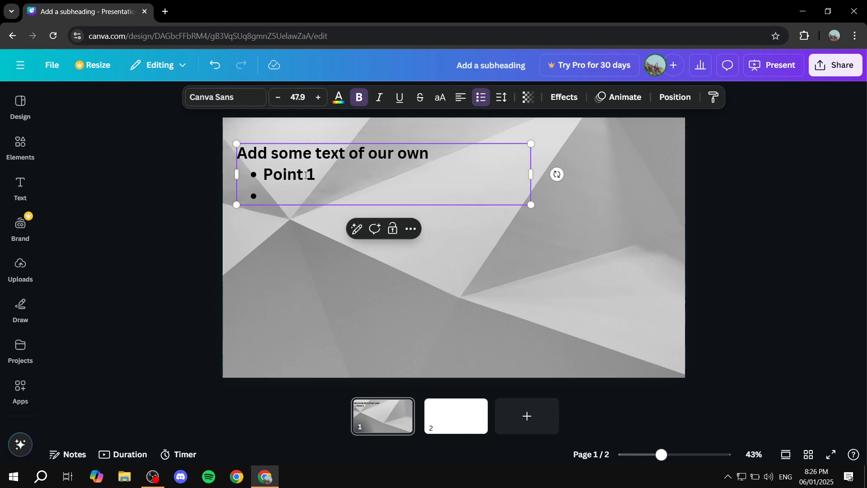
text(Point 2)
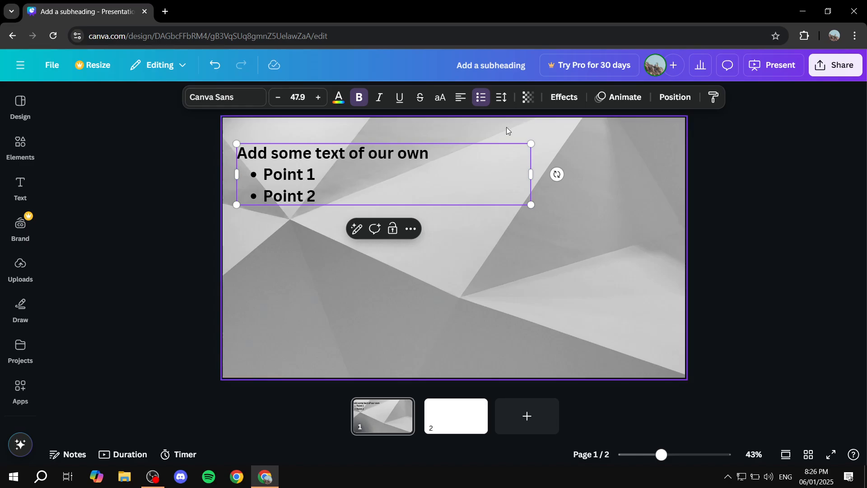
Step: Cycle the "Point 2" line through the available list styles and return it to a bullet
click(481, 97)
click(482, 98)
click(482, 99)
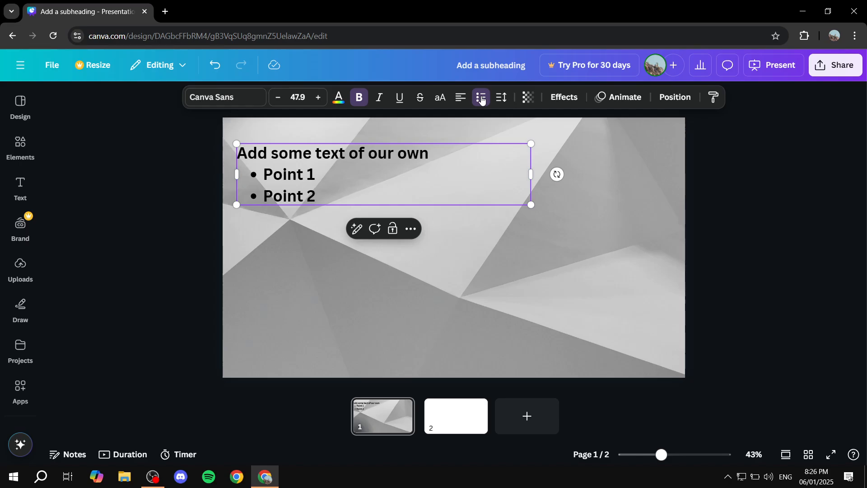
click(482, 99)
click(482, 99)
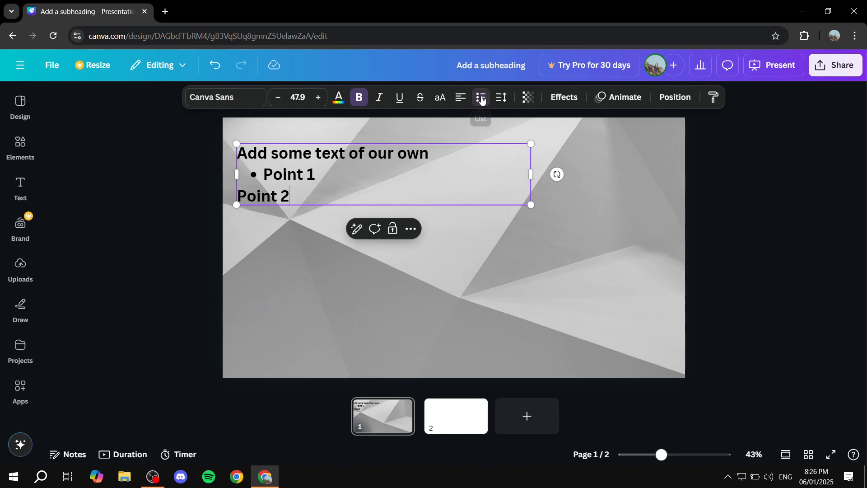
click(482, 98)
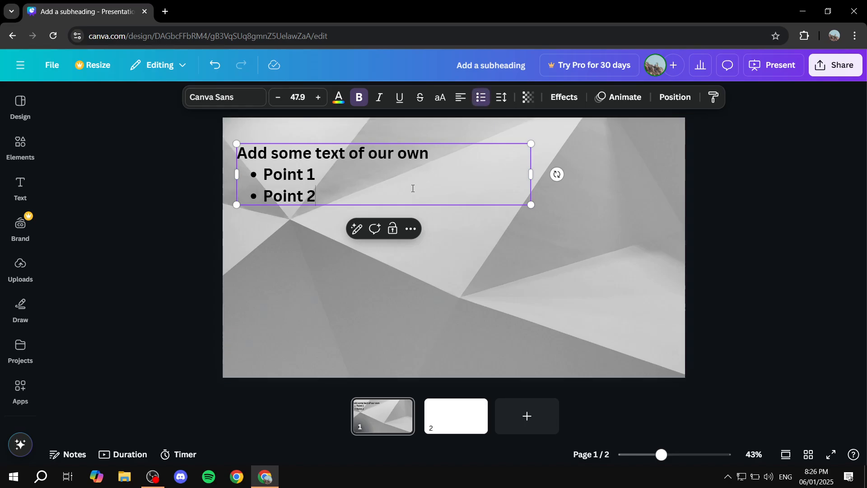
Step: Move the text box with the bulleted list slightly down on page 1 and deselect it
click(541, 262)
drag(350, 176, 337, 198)
click(333, 287)
click(328, 351)
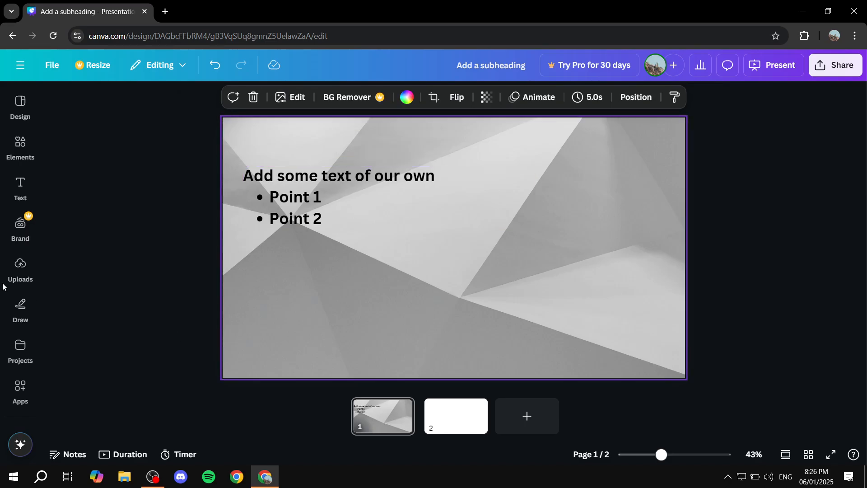
click(22, 270)
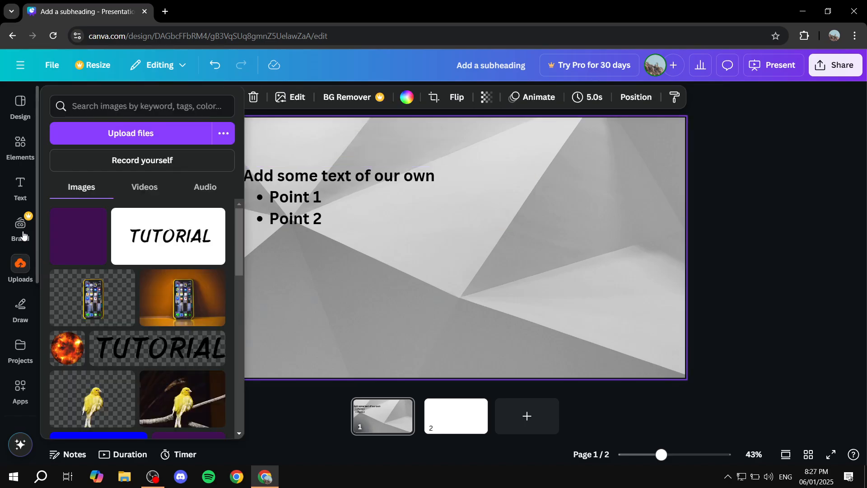
click(18, 148)
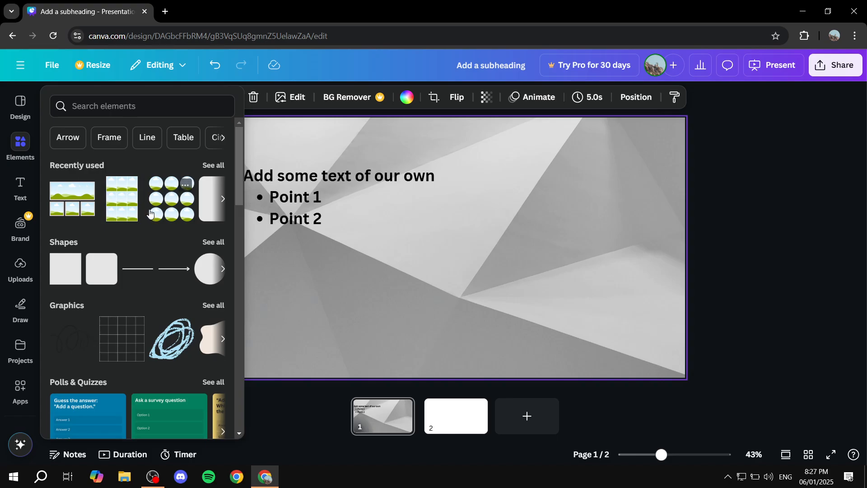
click(341, 289)
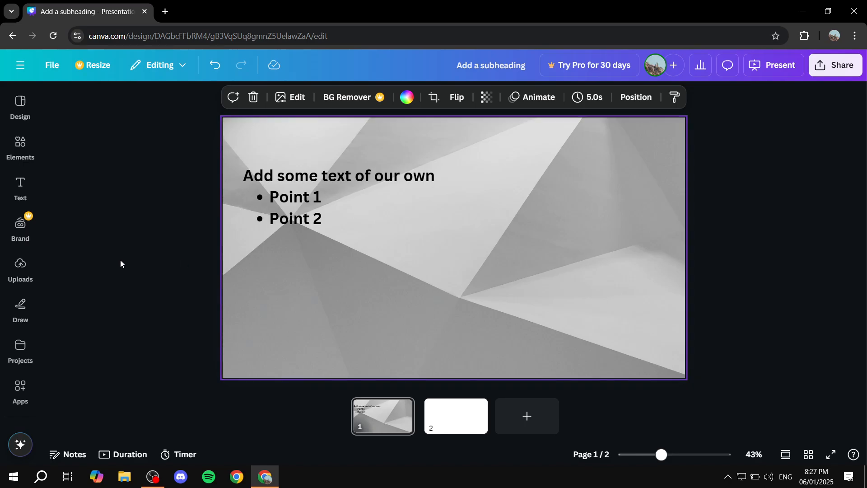
Step: Insert the plain dark red image from the existing uploads onto page 1
click(21, 266)
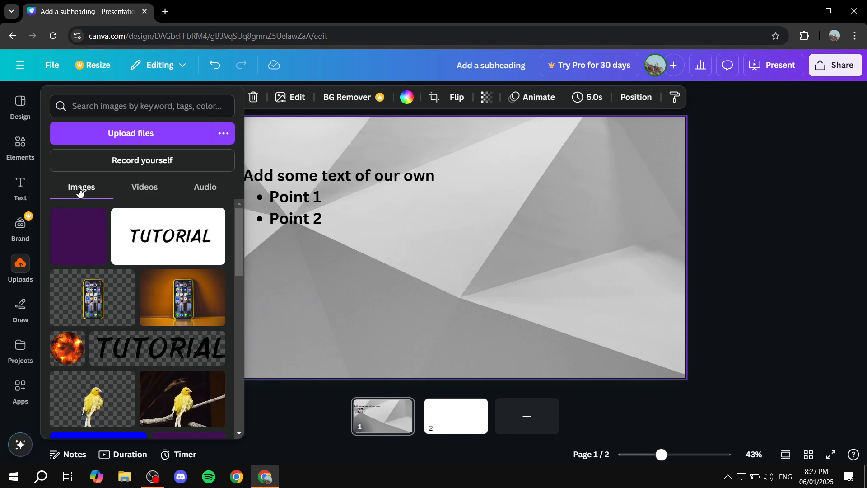
click(130, 134)
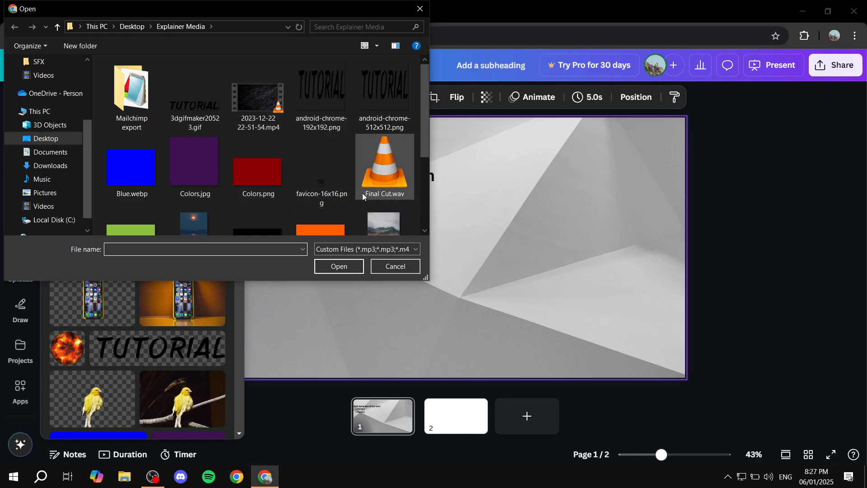
click(395, 266)
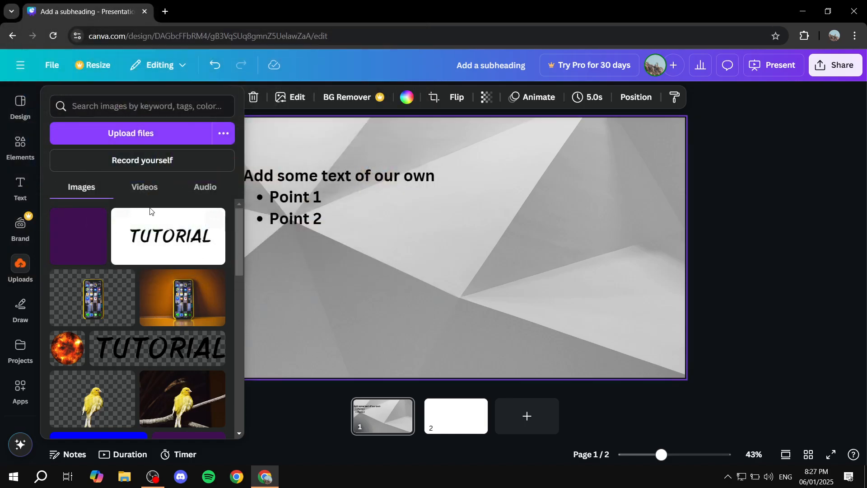
scroll(149, 289, down, 10)
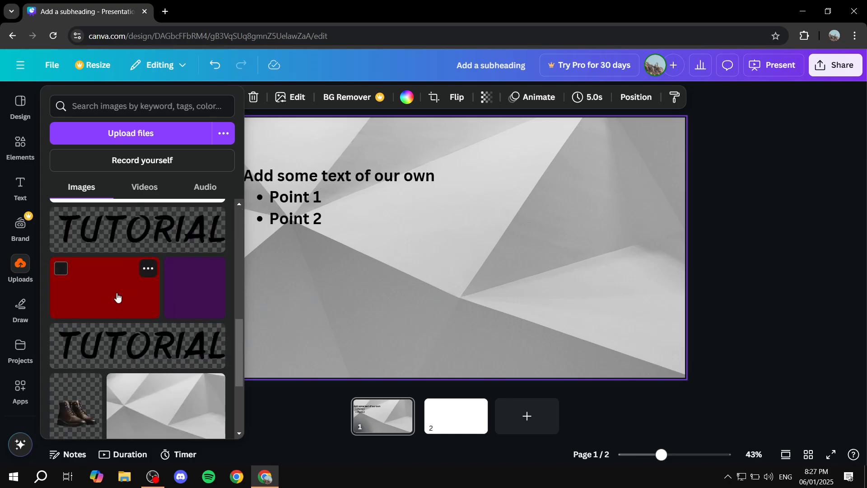
drag(107, 302, 478, 226)
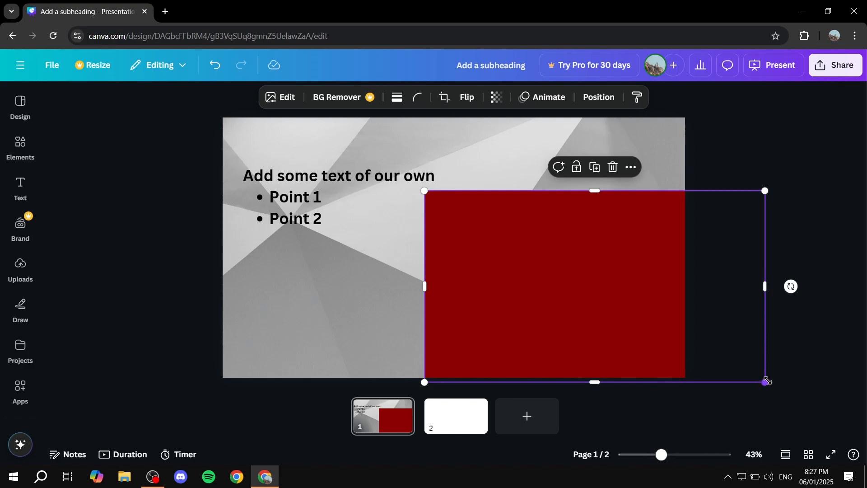
Step: Shrink the dark red image into the right half of page 1 and move the text box down beside it
drag(766, 381, 624, 321)
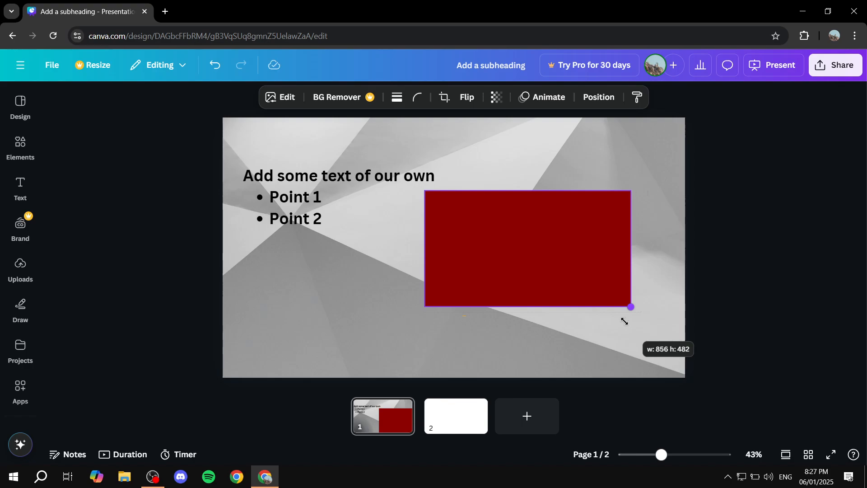
drag(624, 321, 596, 286)
drag(516, 238, 551, 247)
drag(349, 210, 342, 256)
click(348, 318)
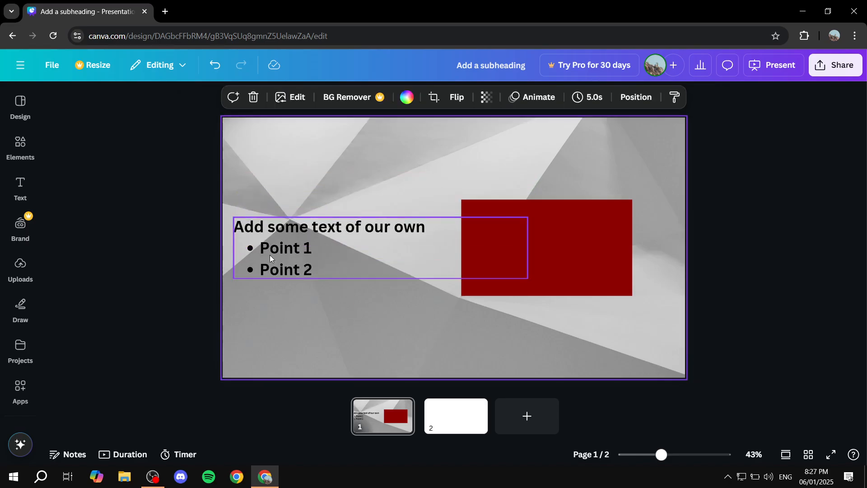
Step: Add the two-row grid with a short upper row to page 1, shrink it and move it toward the page's middle
click(17, 142)
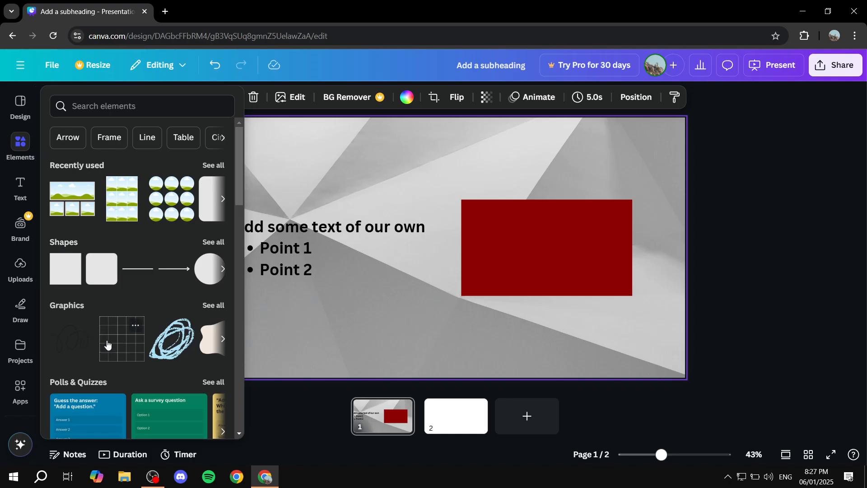
scroll(107, 344, down, 12)
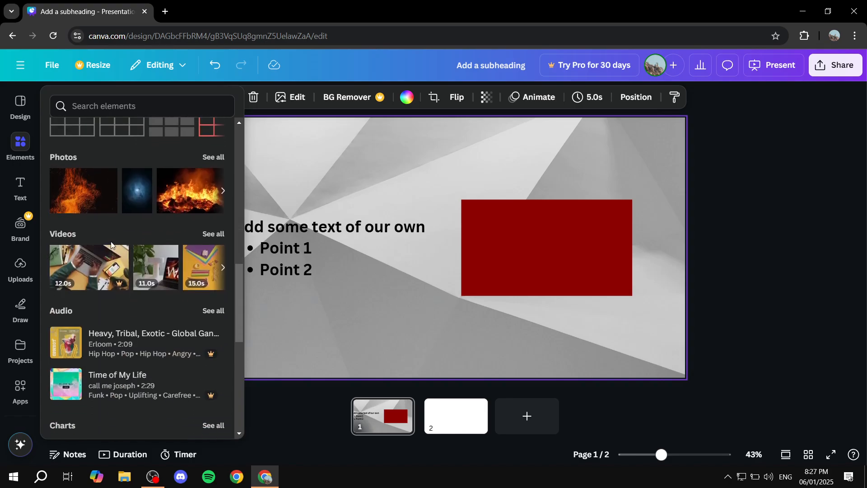
scroll(109, 190, down, 4)
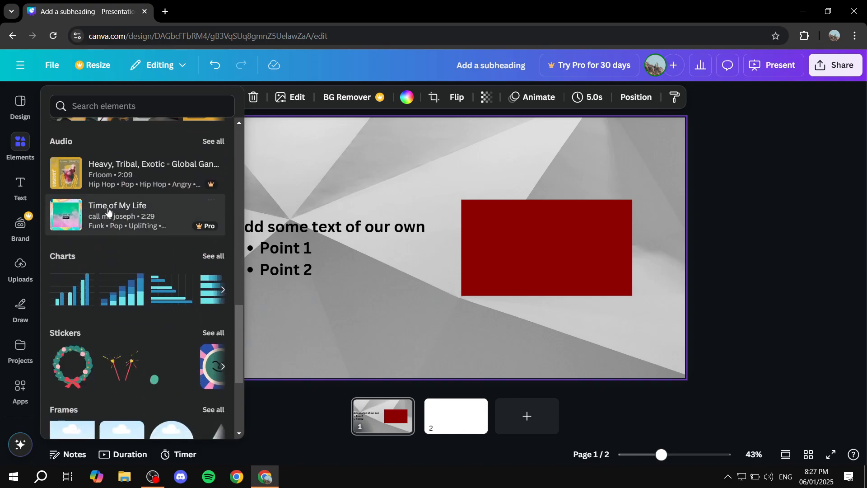
scroll(92, 262, down, 3)
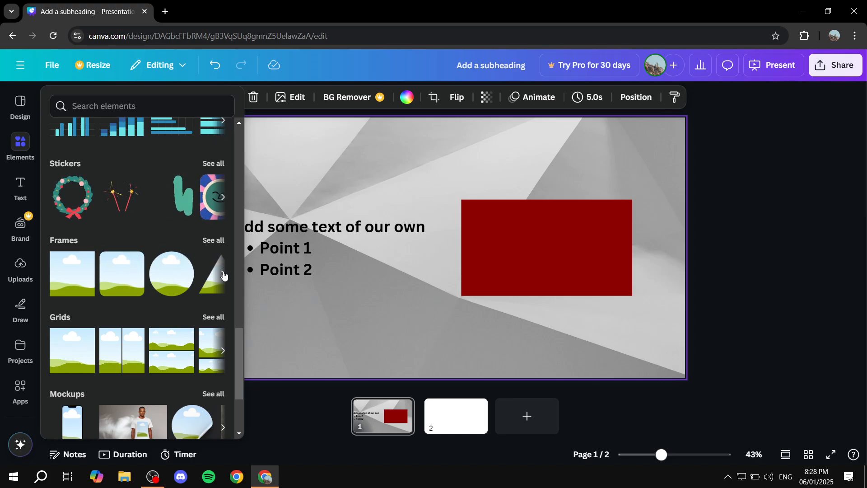
click(213, 316)
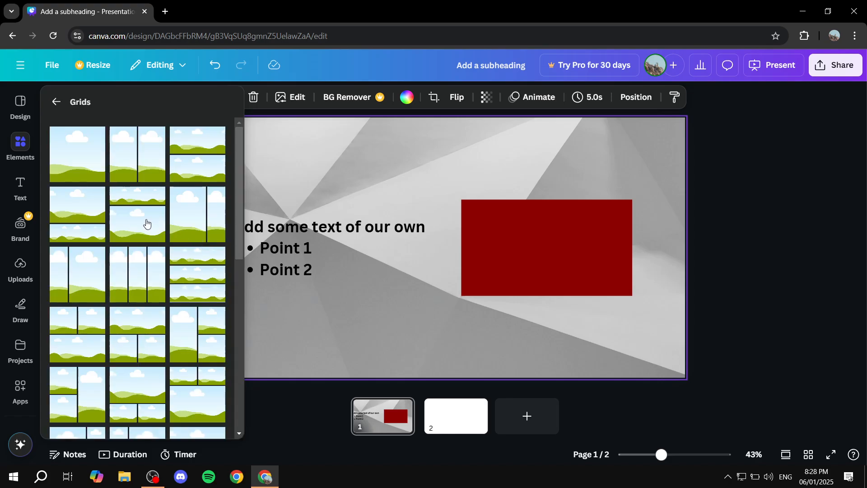
drag(146, 222, 368, 276)
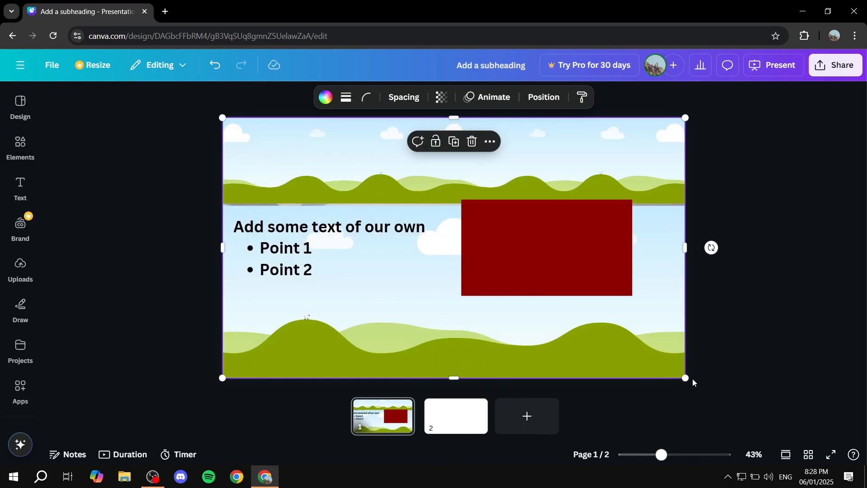
drag(682, 377, 381, 319)
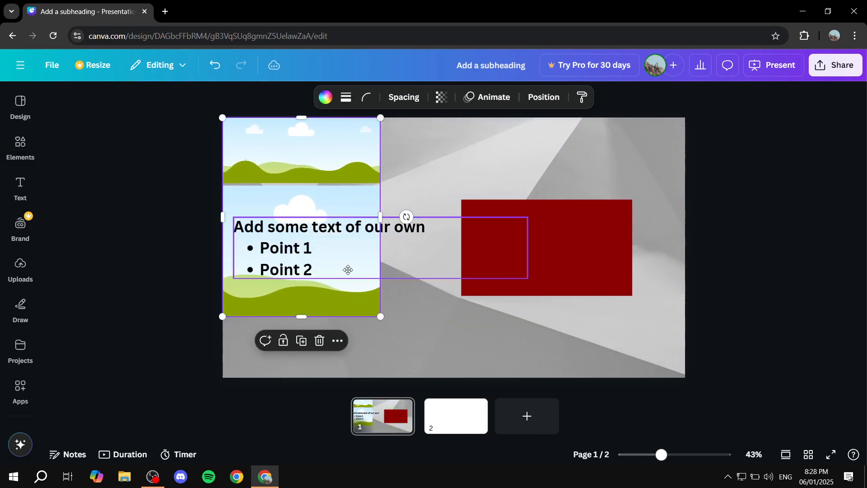
drag(348, 269, 434, 317)
Step: Delete the text box overlapping the grid and move the grid into the left half of page 1
click(333, 276)
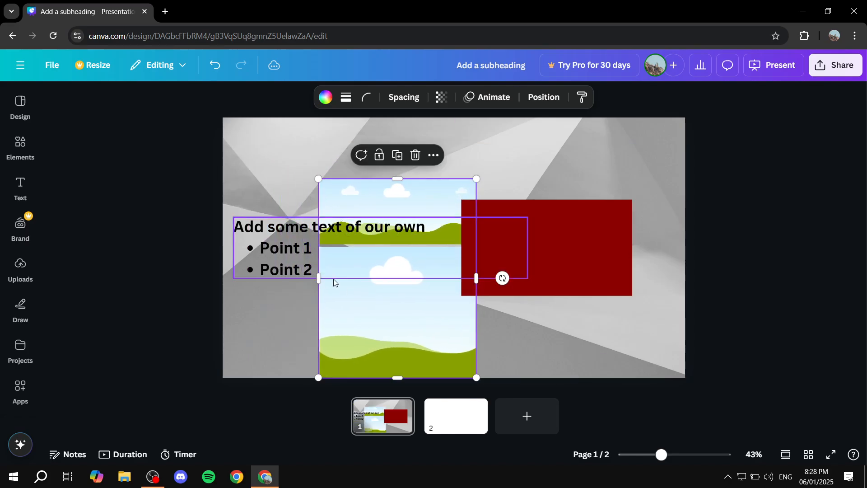
key(Delete)
drag(358, 303, 314, 283)
click(151, 261)
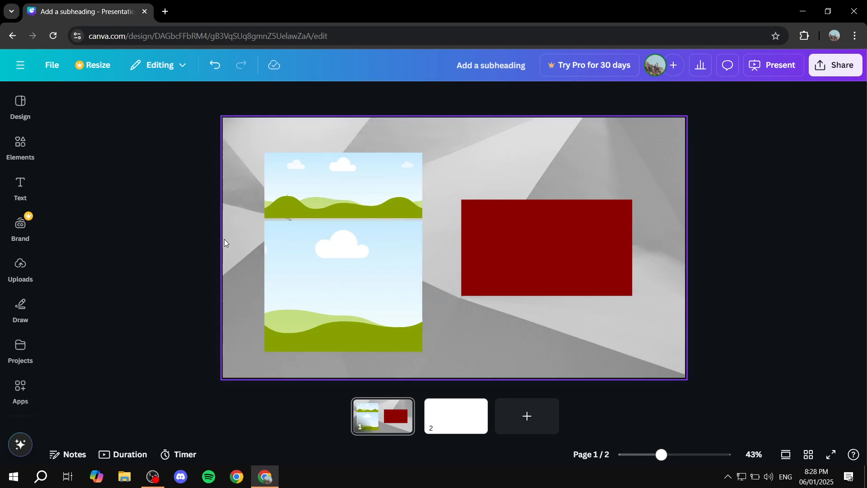
Step: Fill the grid's upper cell with the uploaded purple image and its lower cell with the white TUTORIAL image
click(34, 268)
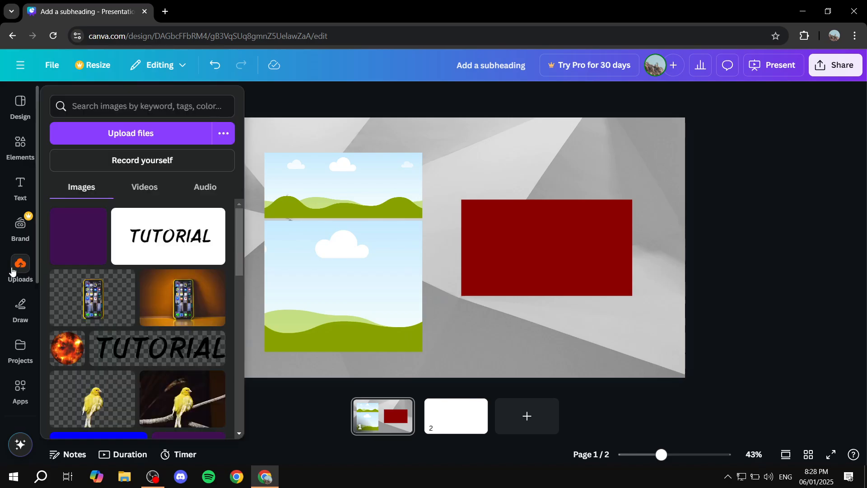
drag(74, 245, 320, 171)
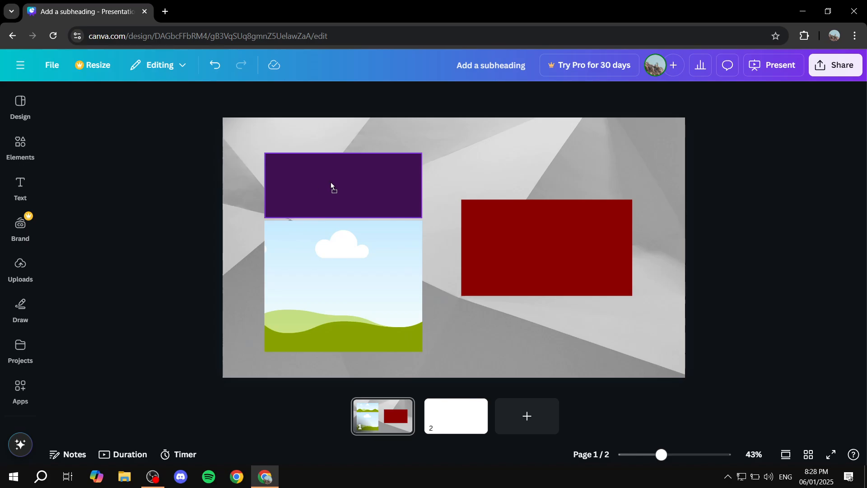
click(28, 266)
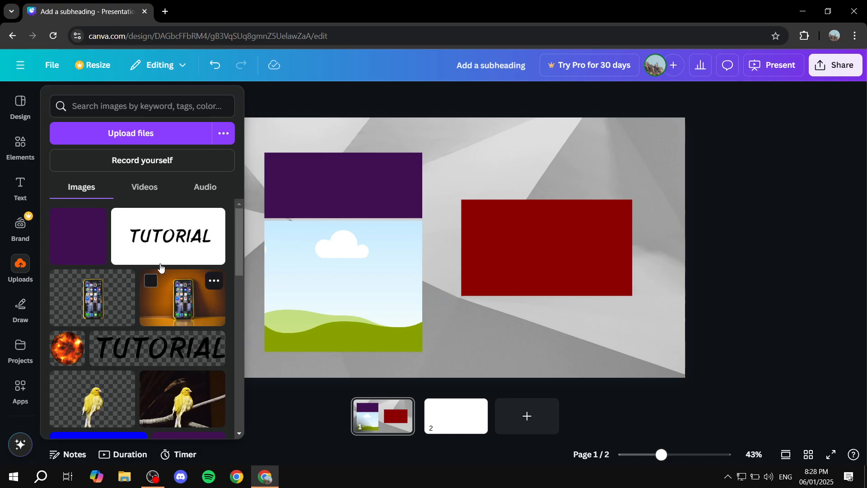
drag(166, 254, 349, 279)
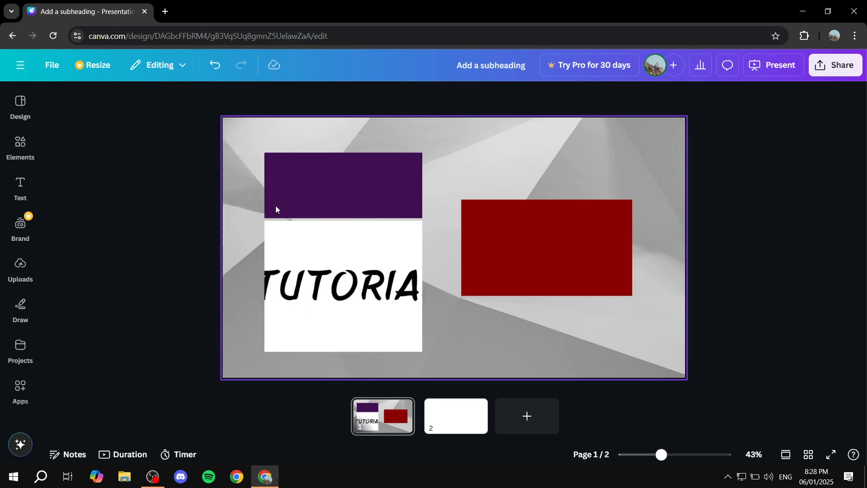
click(478, 147)
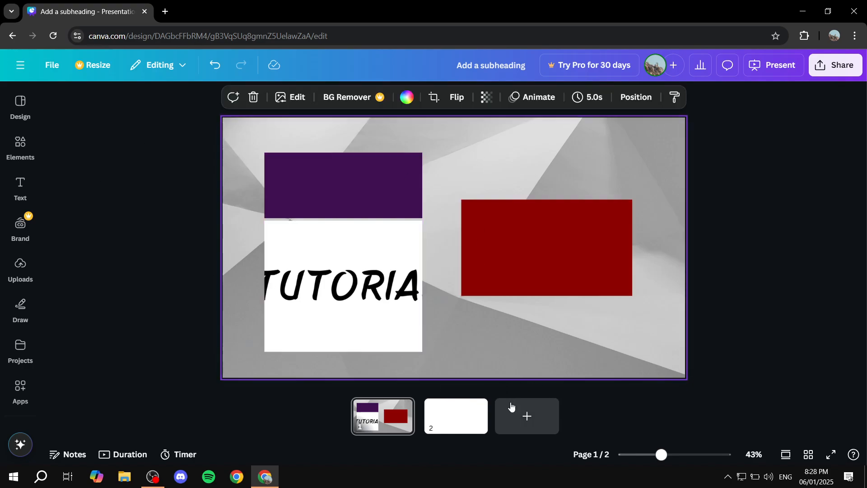
Step: Delete the blank page 2 from the presentation
click(466, 419)
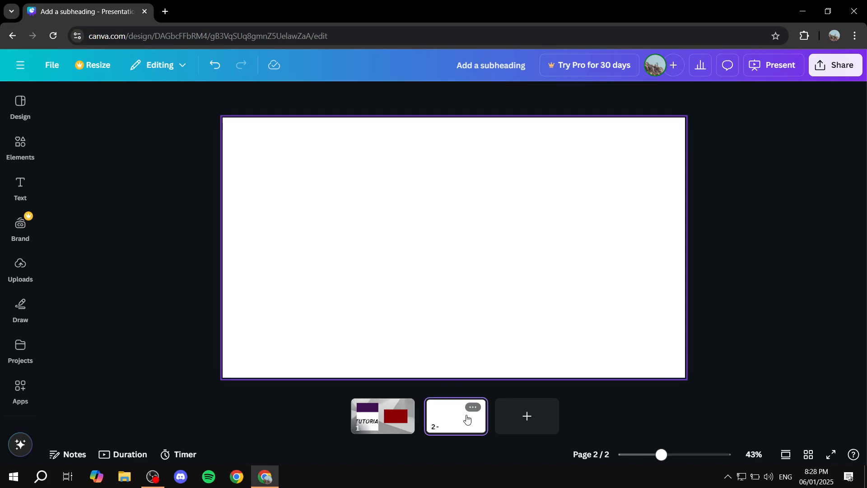
click(472, 408)
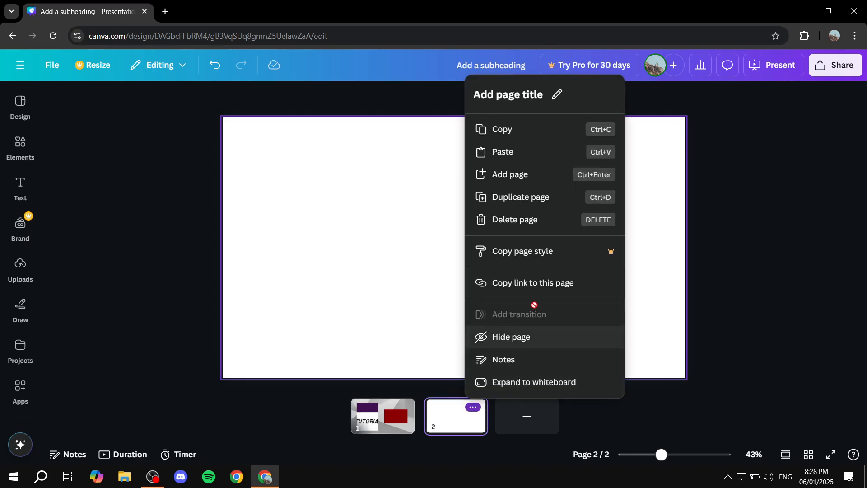
click(515, 219)
click(481, 313)
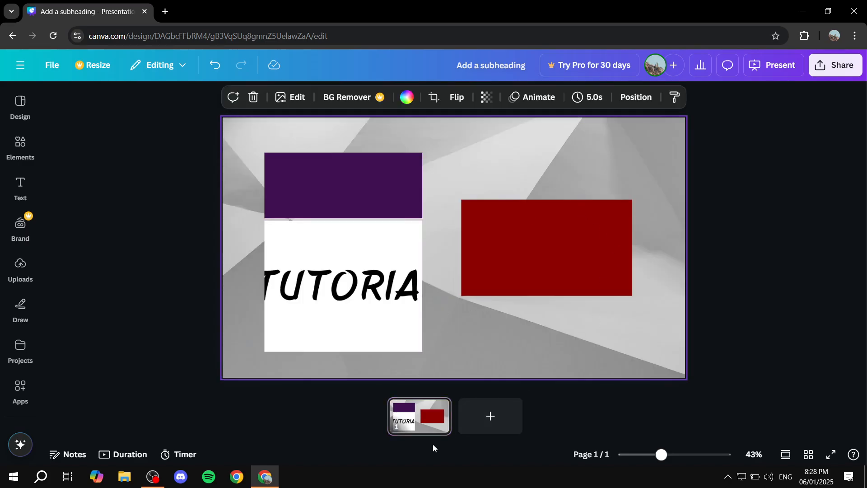
Step: Duplicate page 1 of the presentation to create a matching page 2
right_click(423, 414)
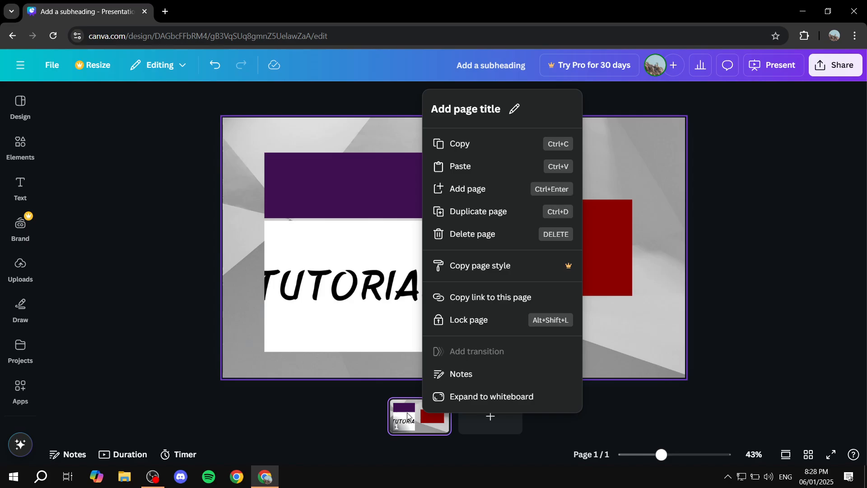
click(404, 421)
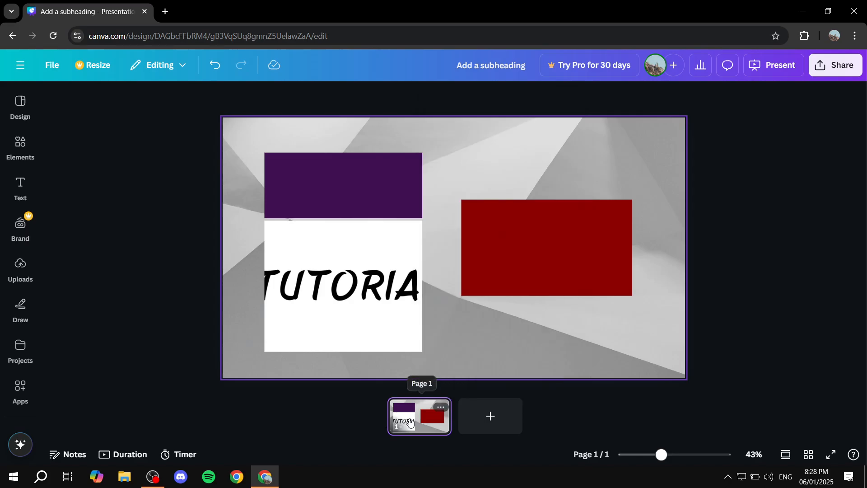
right_click(405, 421)
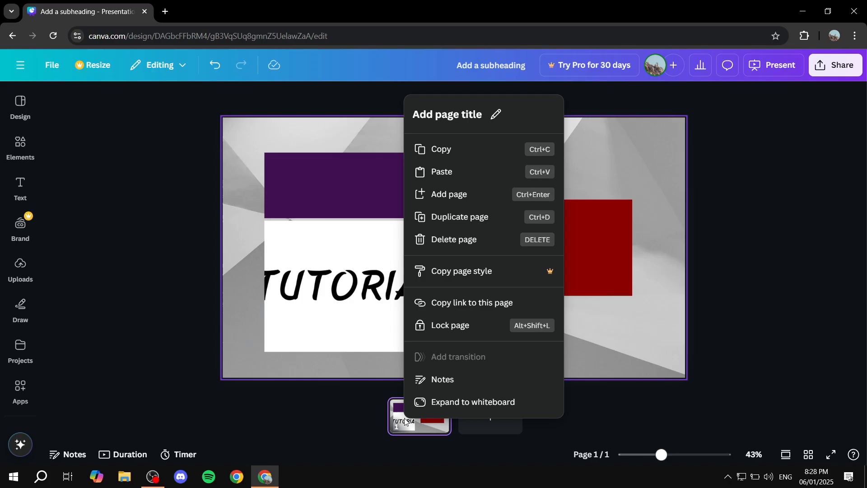
click(486, 218)
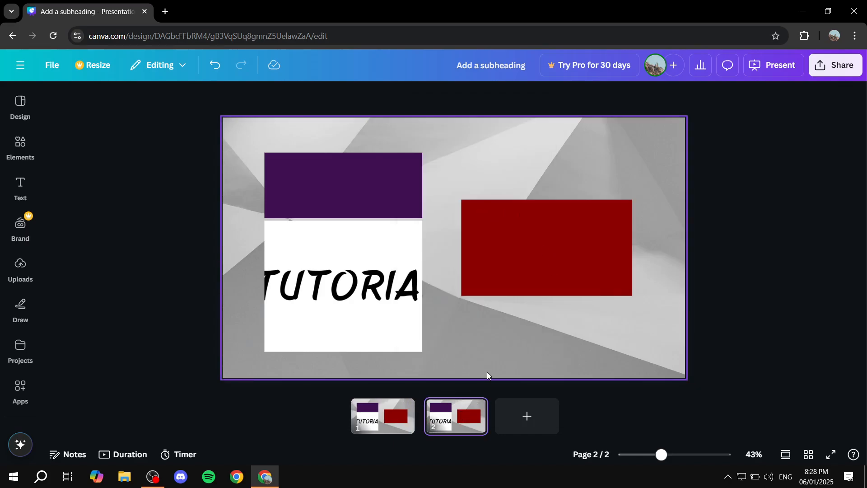
Step: Delete the photo grid with its two images and the red rectangle from page 2, keeping only the grey geometric background
click(356, 326)
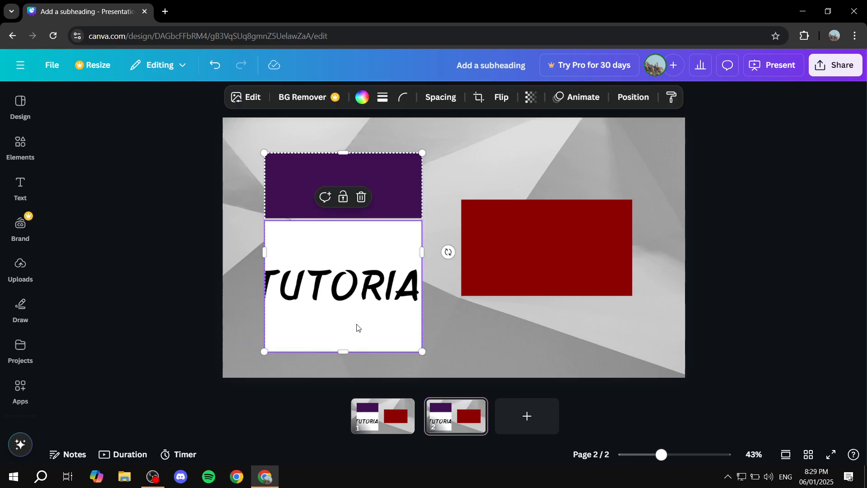
key(Delete)
click(388, 195)
key(Delete)
click(387, 289)
key(Delete)
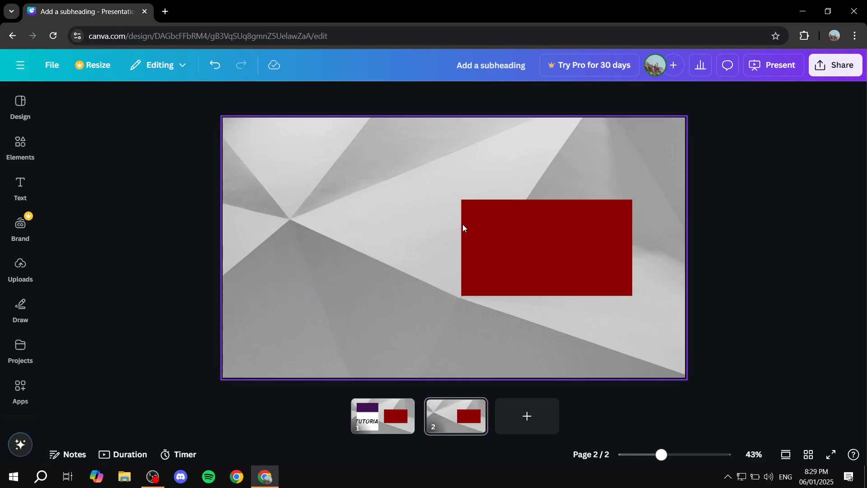
click(462, 224)
key(Delete)
click(831, 193)
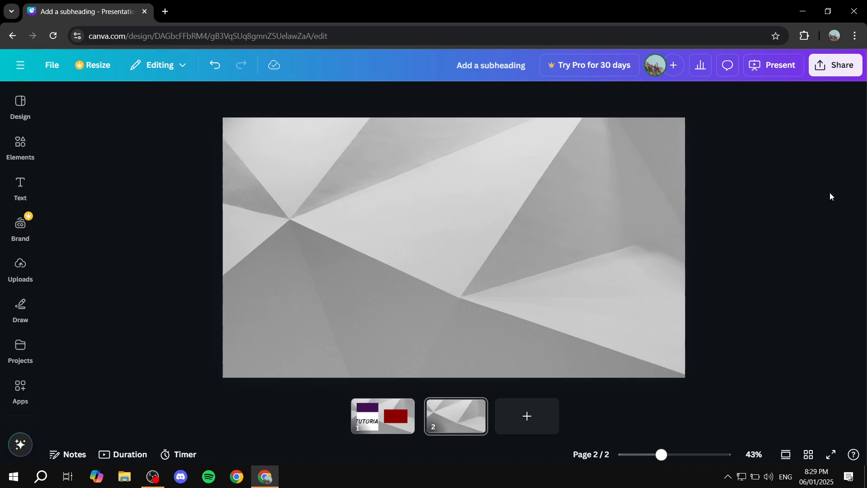
Step: Add a default heading text to page 2, centred horizontally in the upper part of the page
click(23, 189)
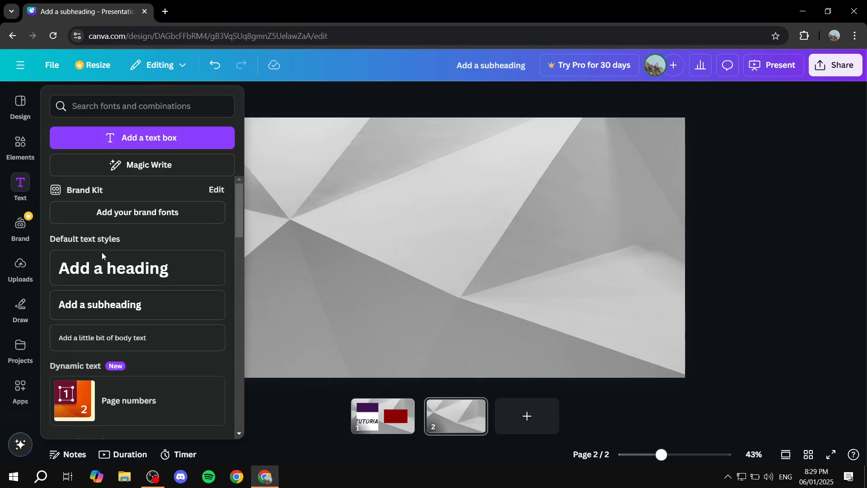
drag(102, 256, 467, 193)
click(468, 262)
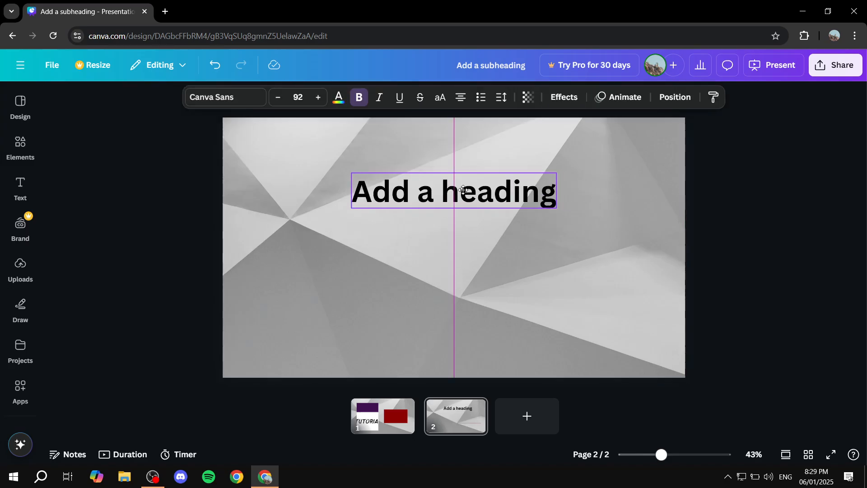
click(525, 241)
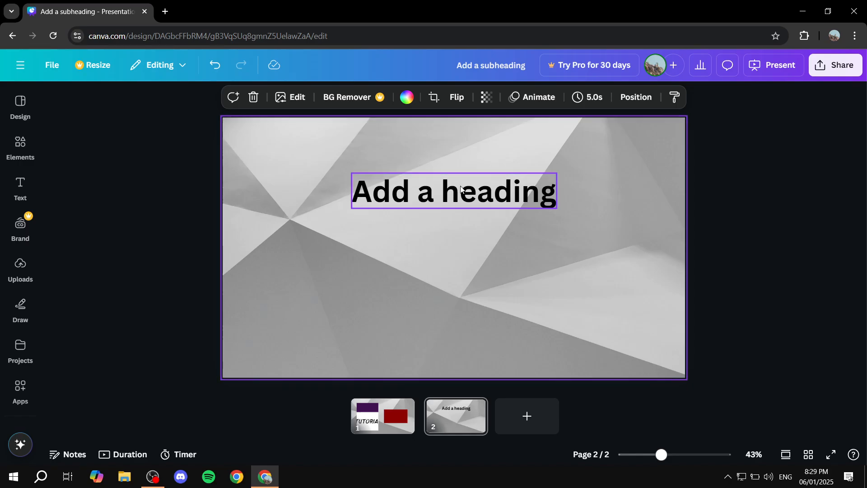
click(28, 138)
click(26, 115)
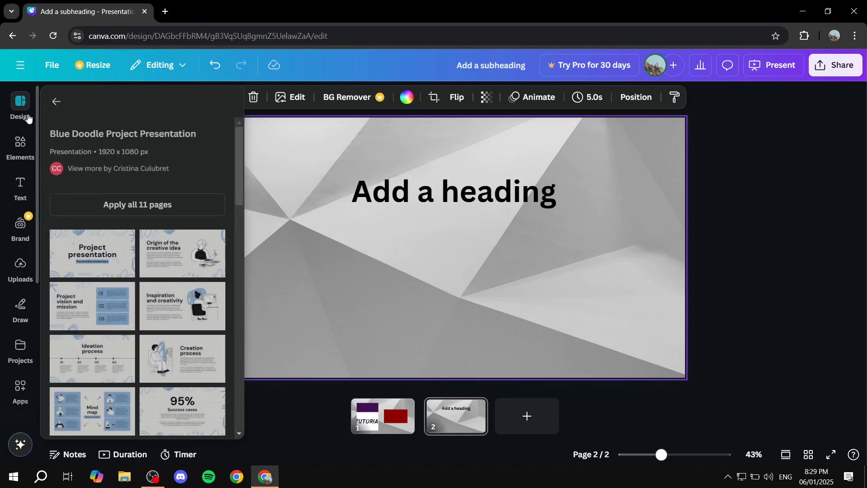
click(19, 144)
click(21, 107)
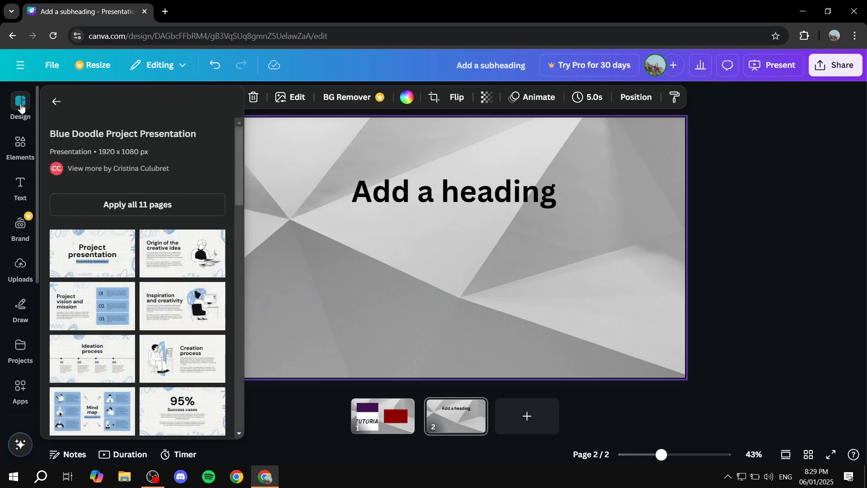